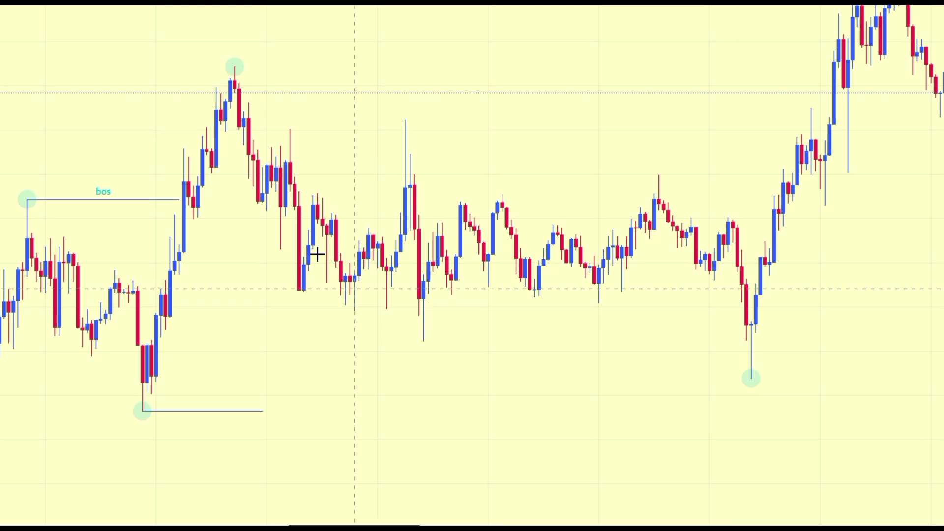
Draw a short horizontal trend line at the pullback low before the first circled peak and delete the red brush mark above it.
left_click(245, 132)
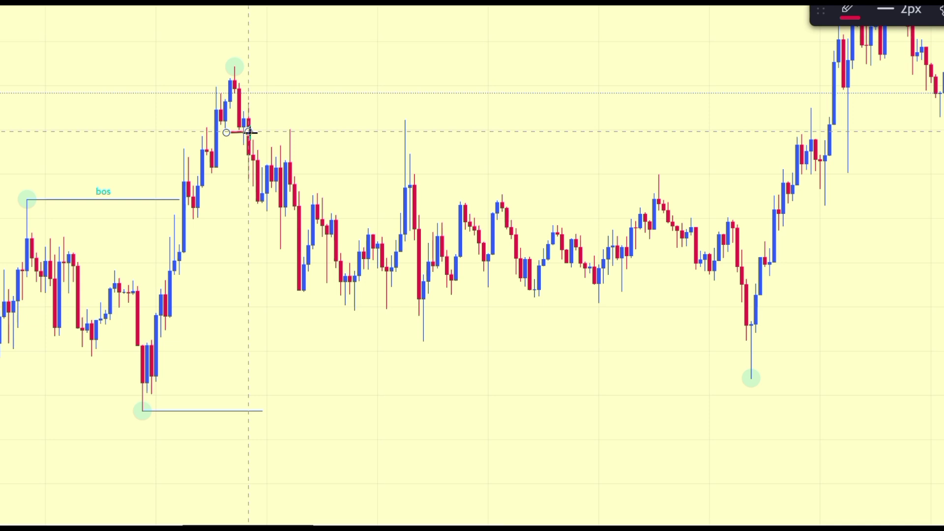
left_click(248, 132)
left_click(211, 174)
left_click(244, 174)
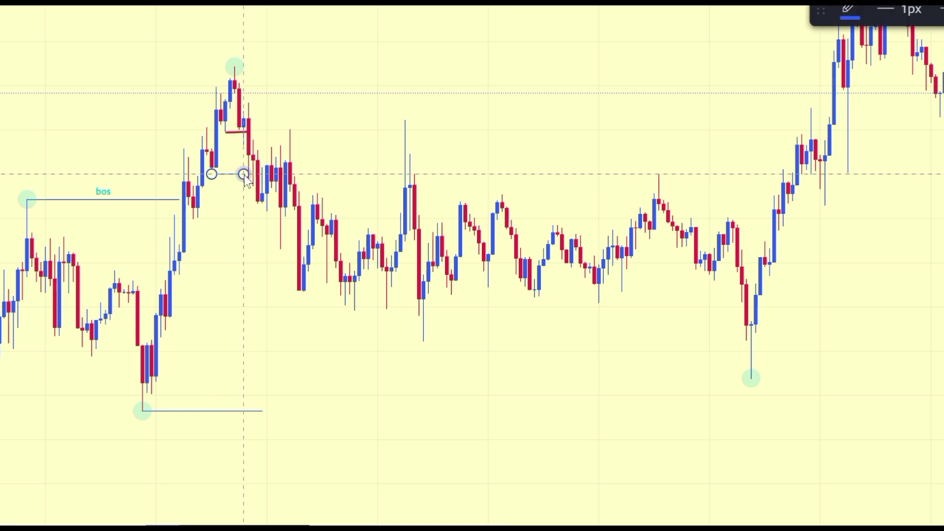
left_click(248, 132)
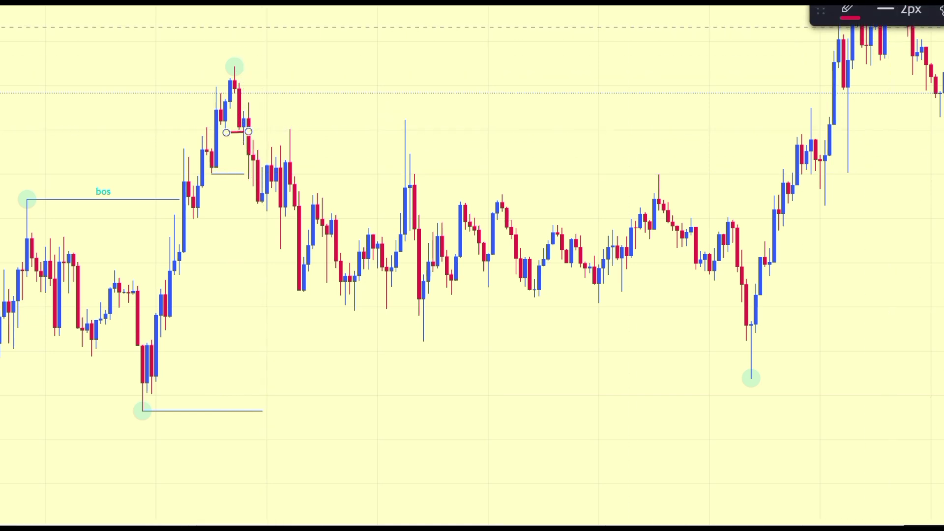
key("Delete")
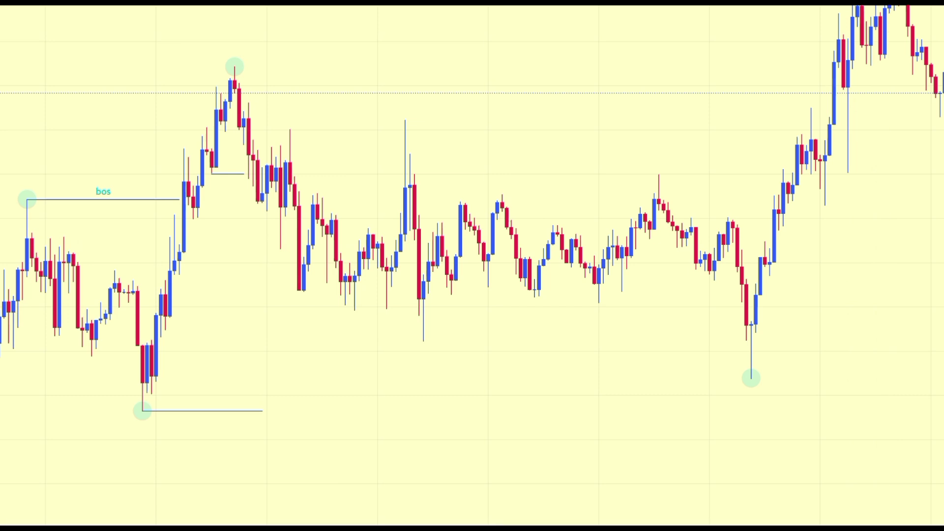
Sketch red brush annotations: two direction arrows, an underlined pullback low, a circled peak, and lines along the range high and low.
mouse_move(302, 105)
left_mouse_down()
mouse_move(347, 185)
mouse_move(369, 160)
mouse_move(344, 187)
left_mouse_up()
left_click_drag(208, 176, 240, 181)
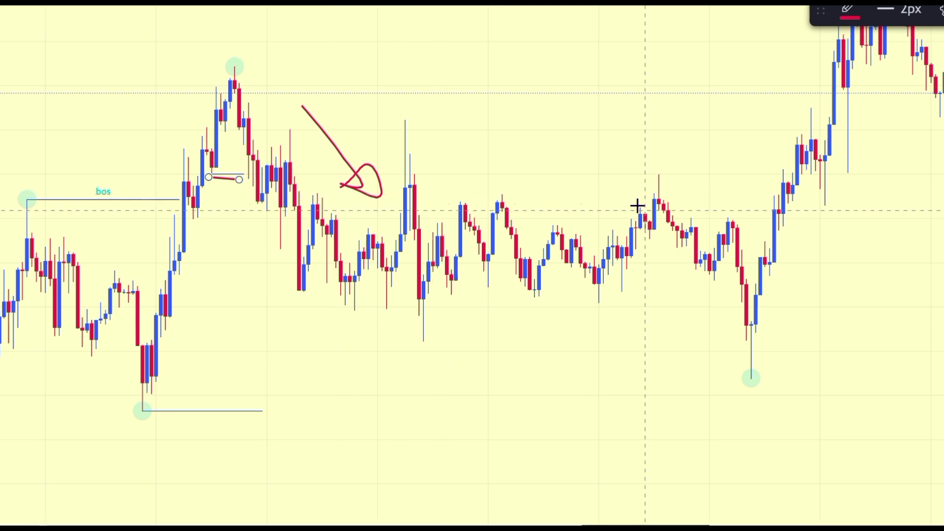
mouse_move(579, 180)
left_mouse_down()
mouse_move(670, 129)
mouse_move(650, 129)
left_mouse_up()
mouse_move(236, 51)
left_mouse_down()
mouse_move(257, 84)
mouse_move(251, 60)
mouse_move(228, 51)
mouse_move(273, 65)
mouse_move(792, 64)
left_mouse_up()
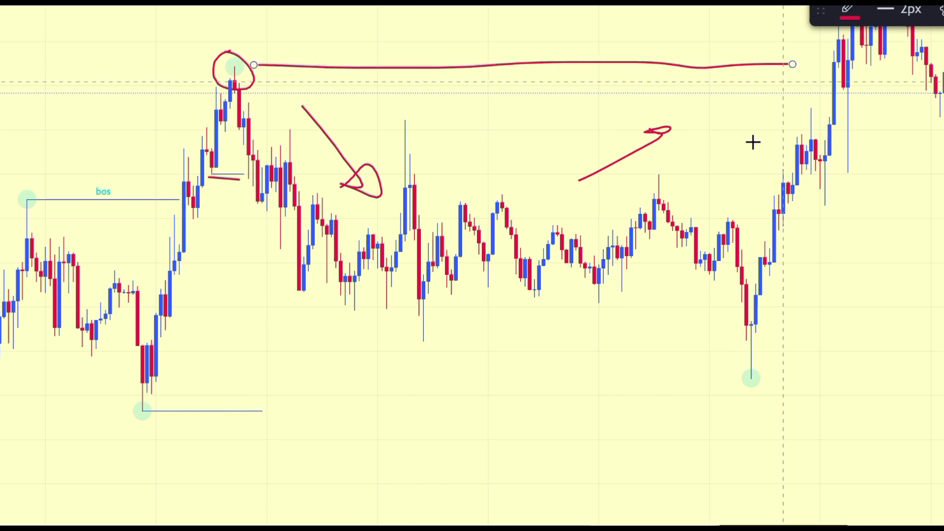
left_click_drag(267, 413, 875, 410)
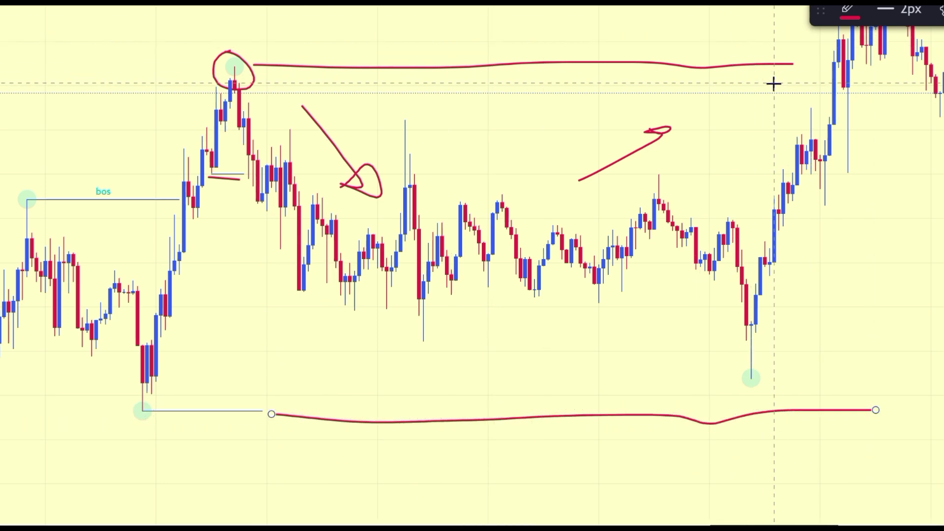
left_click_drag(789, 61, 815, 61)
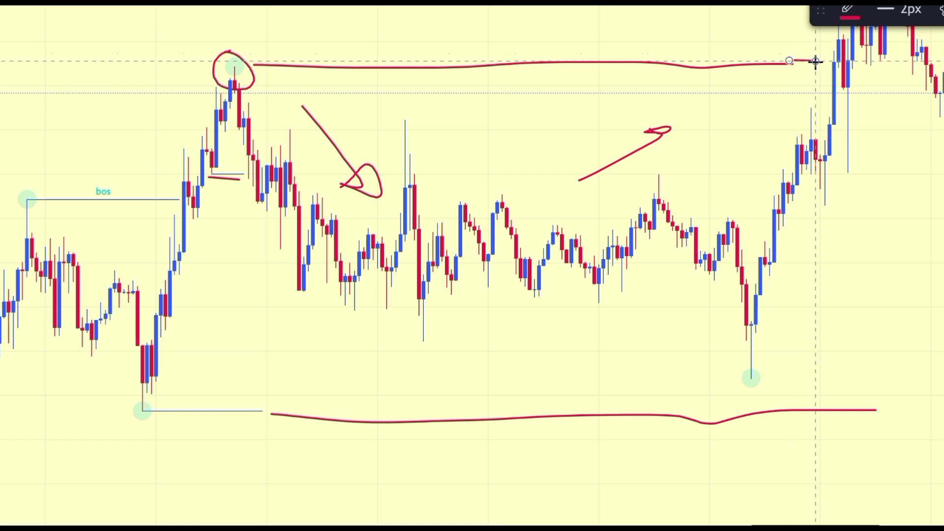
Undo all the red brush annotations drawn over the trading range.
key("ctrl+z")
key("ctrl+z")
key("ctrl+z")
key("ctrl+z")
key("ctrl+z")
key("ctrl+z")
key("ctrl+z")
key("ctrl+z")
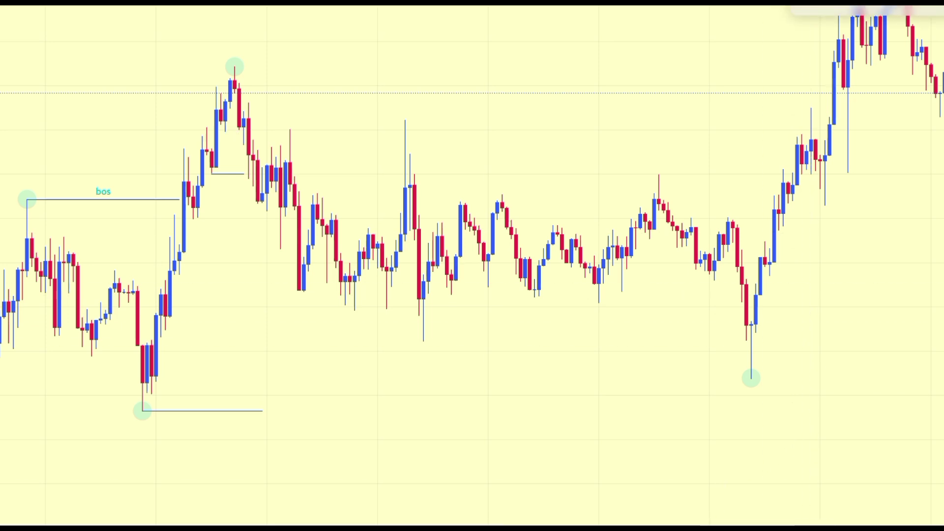
Draw horizontal trend lines from the first circled peak to the breakout rally and from the later circled low past the latest candles.
left_click(235, 68)
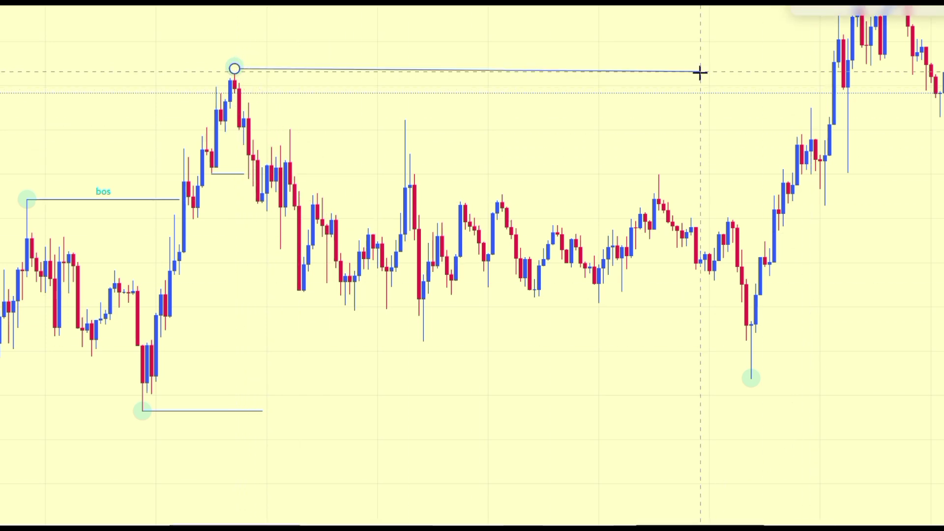
left_click(812, 69)
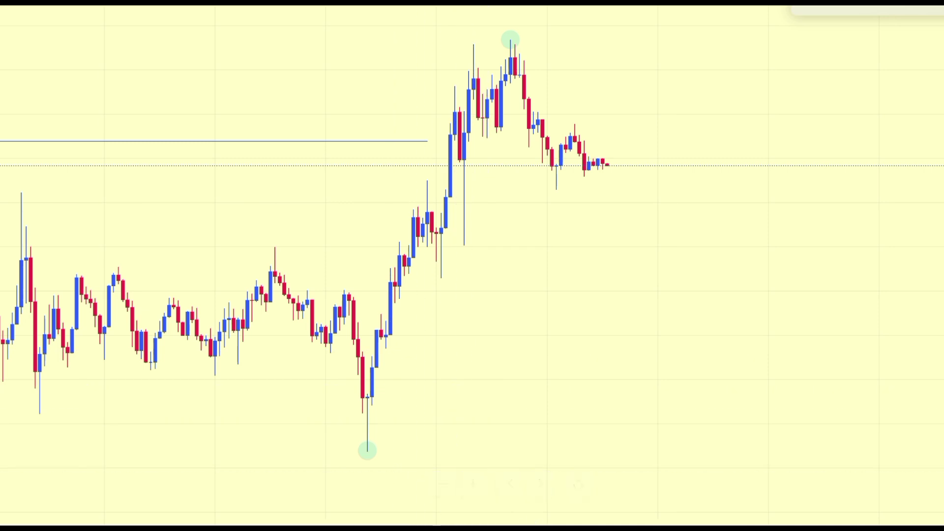
left_click(368, 451)
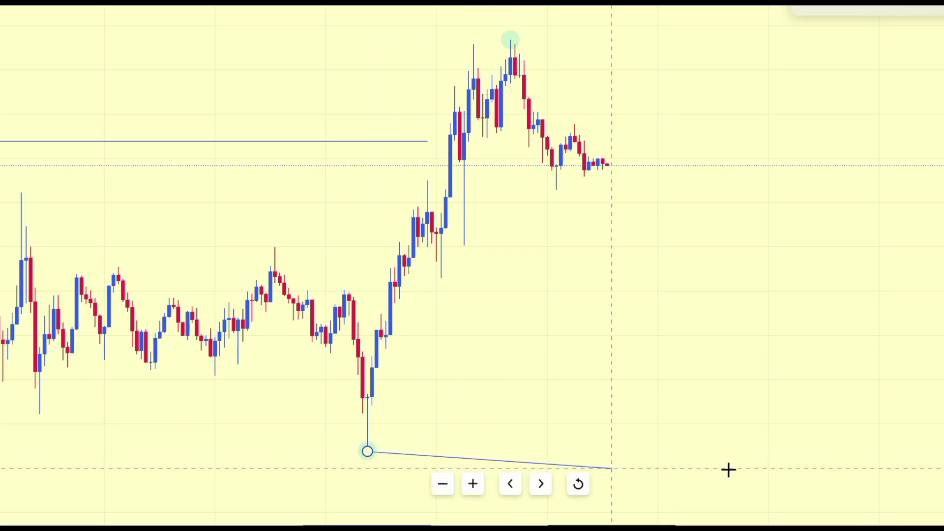
left_click(920, 452)
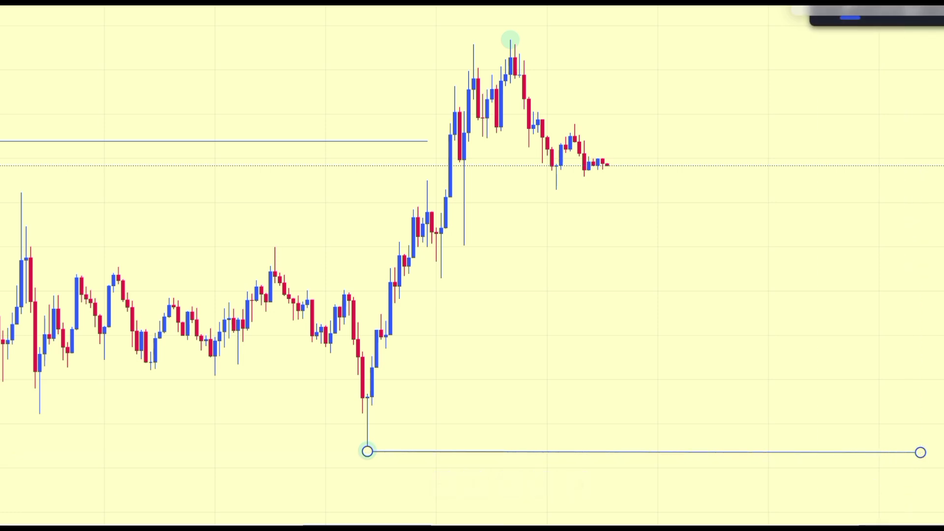
key("Escape")
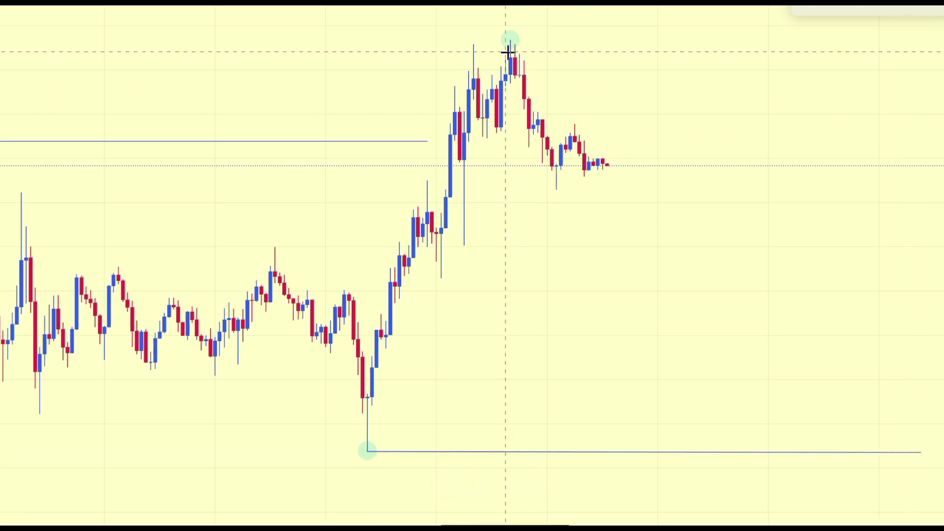
Draw a short horizontal trend line under the pullback low just before the newest circled peak, ending where price breaks it.
left_click(634, 220)
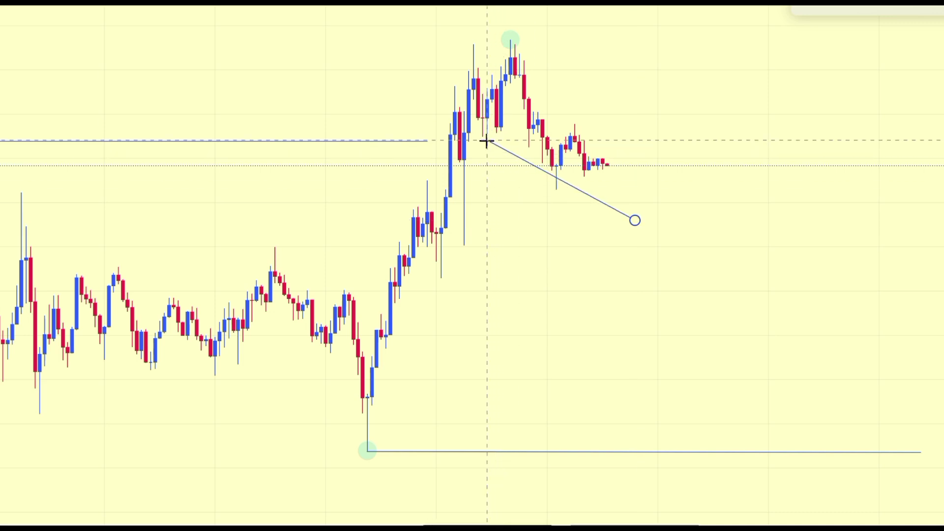
left_click(486, 141)
left_click_drag(635, 221, 531, 143)
left_click(652, 240)
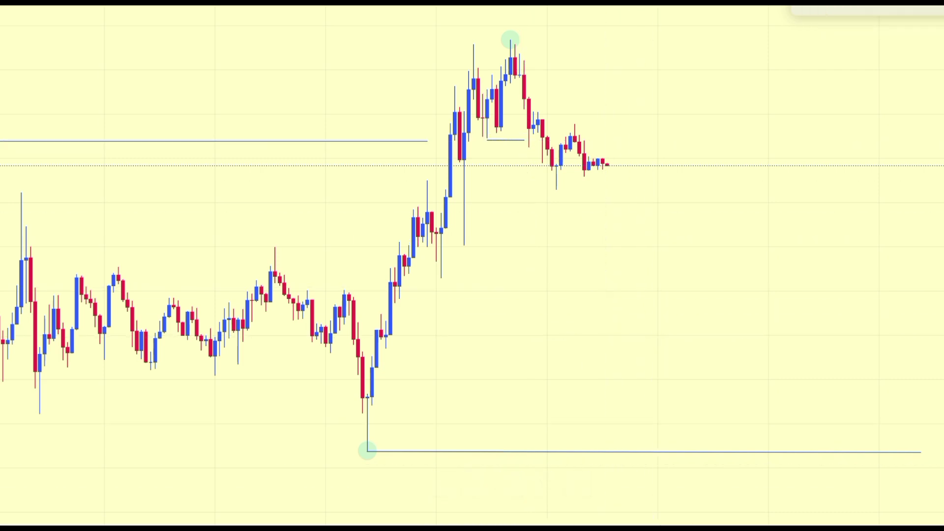
Circle the newest peak and underline its preceding pullback low with red brush strokes.
mouse_move(516, 38)
left_mouse_down()
mouse_move(488, 31)
mouse_move(515, 40)
left_mouse_up()
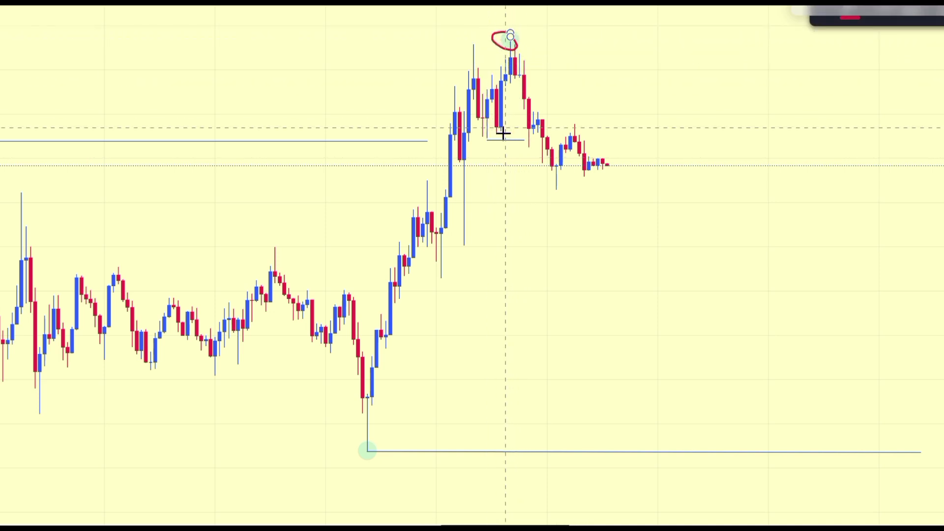
left_click_drag(483, 142, 524, 142)
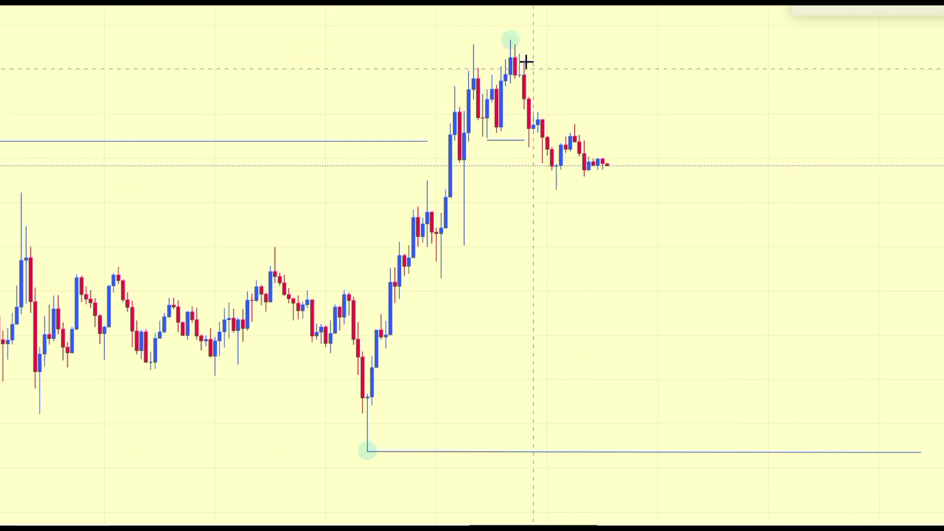
Draw a horizontal line from the newest circled peak past the latest candles and add a Fibonacci retracement from the range low to that high.
left_click(510, 40)
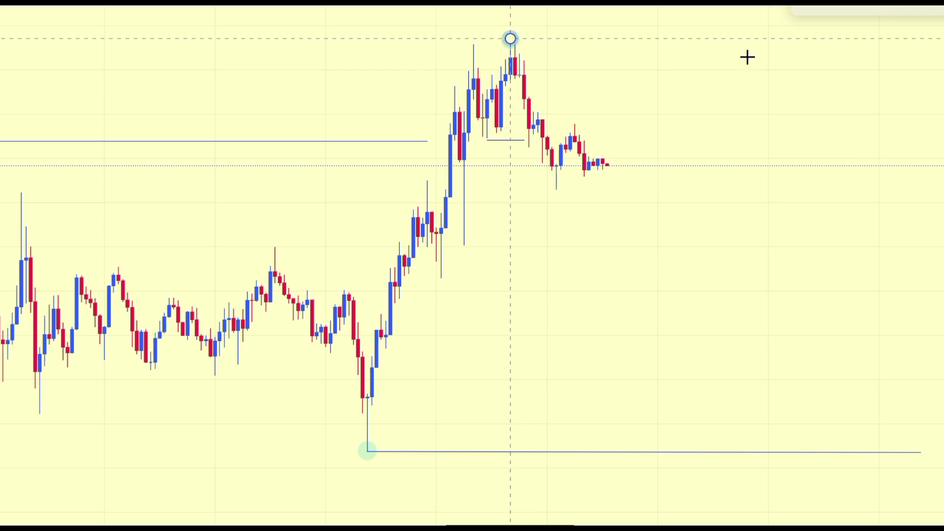
left_click(907, 38)
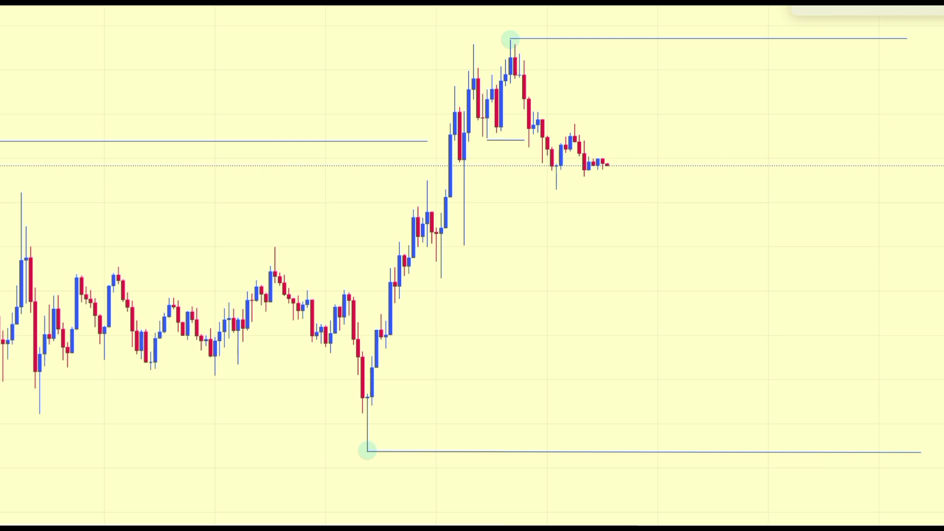
left_click(879, 453)
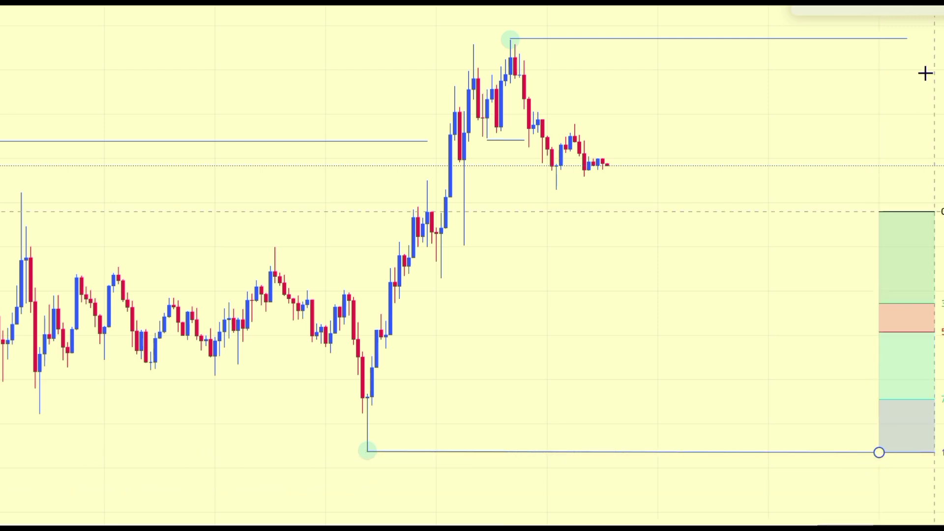
left_click(929, 39)
left_click_drag(842, 102, 749, 109)
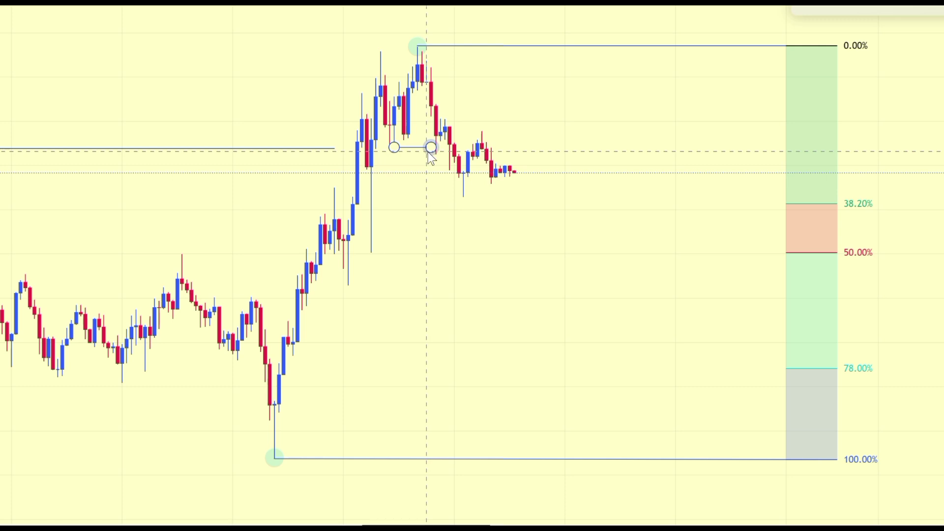
left_click(548, 244)
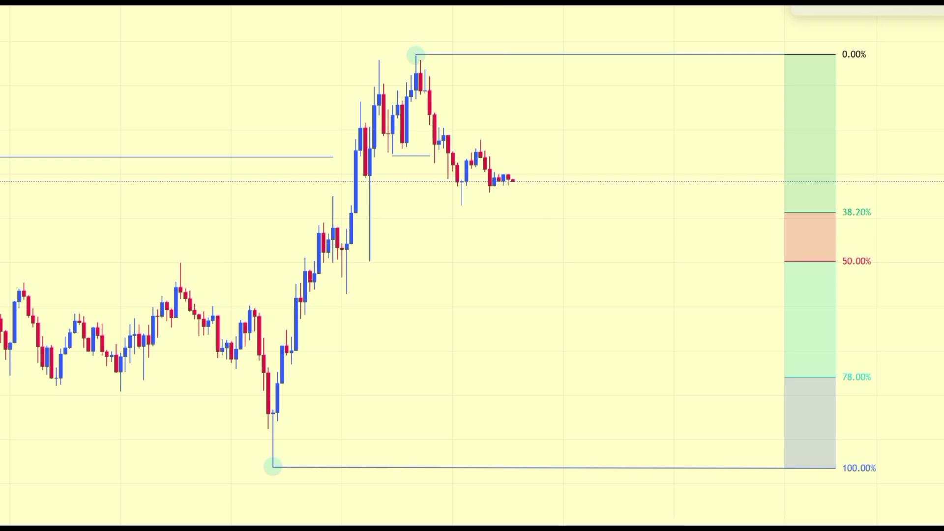
Draw a rectangle from the last swing high before the circled low down to the range low and fill it light green.
left_click(250, 306)
left_click(347, 348)
left_click_drag(362, 373, 393, 466)
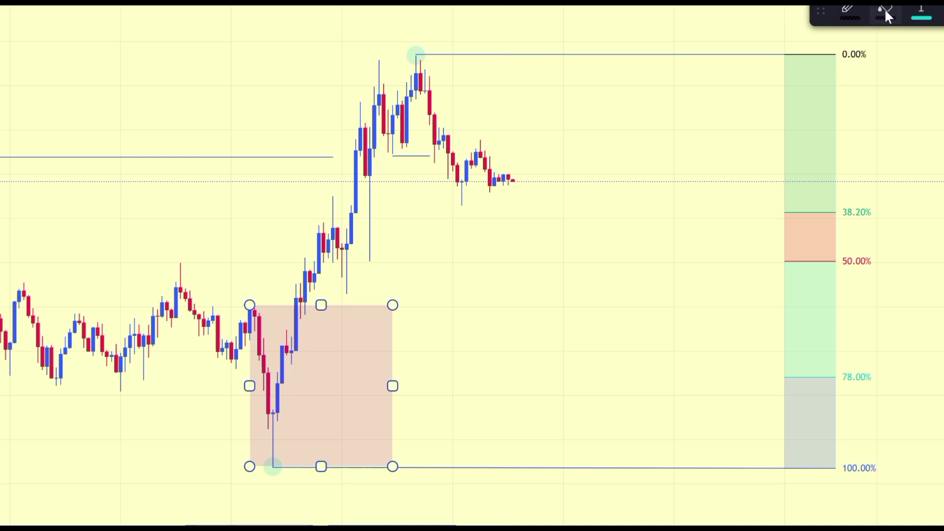
left_click(886, 12)
left_click(942, 121)
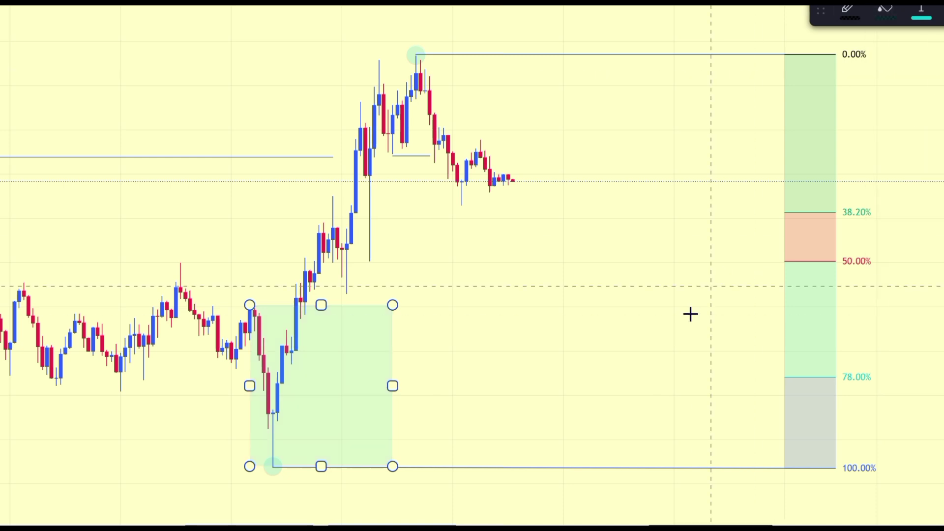
left_click(689, 314)
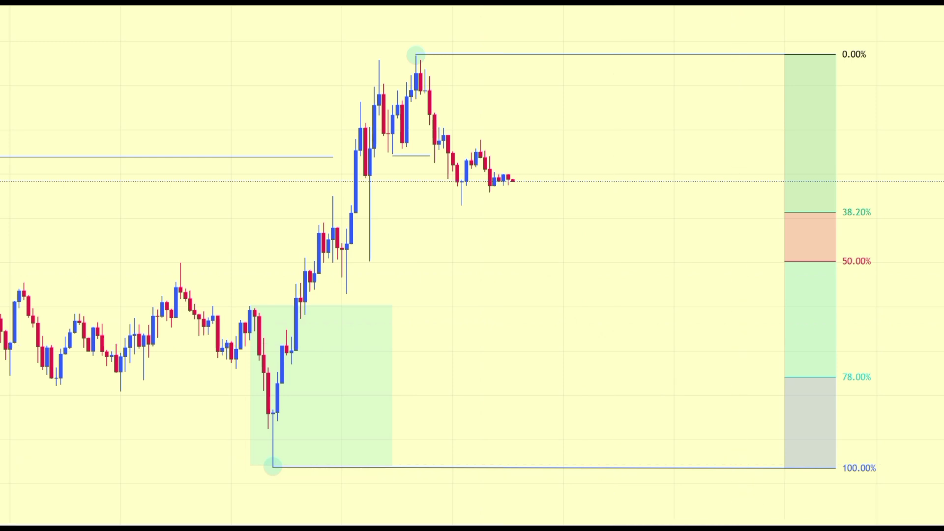
Add two light green rectangles over the pullbacks higher up the rally and narrow the upper one slightly.
mouse_move(332, 196)
left_mouse_down()
mouse_move(392, 254)
mouse_move(392, 294)
left_mouse_up()
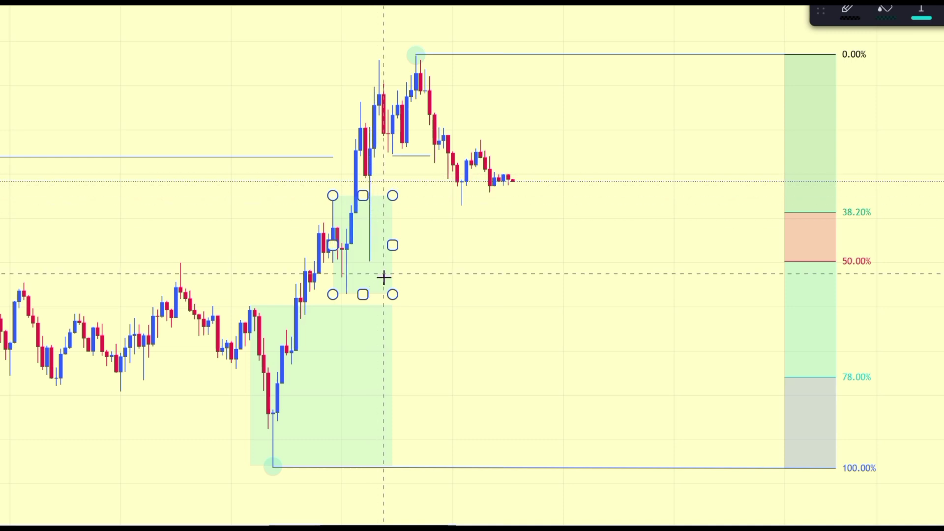
left_click(718, 465)
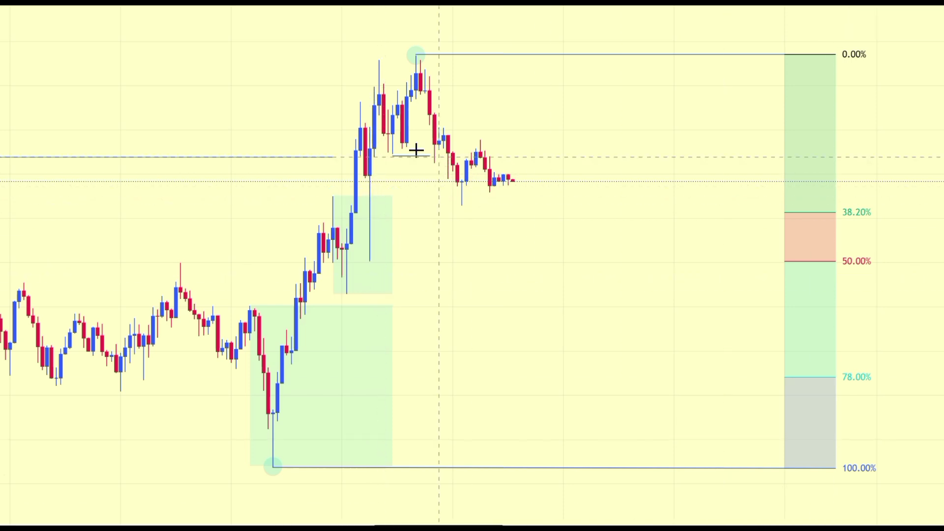
mouse_move(360, 102)
left_mouse_down()
mouse_move(426, 183)
mouse_move(425, 261)
left_mouse_up()
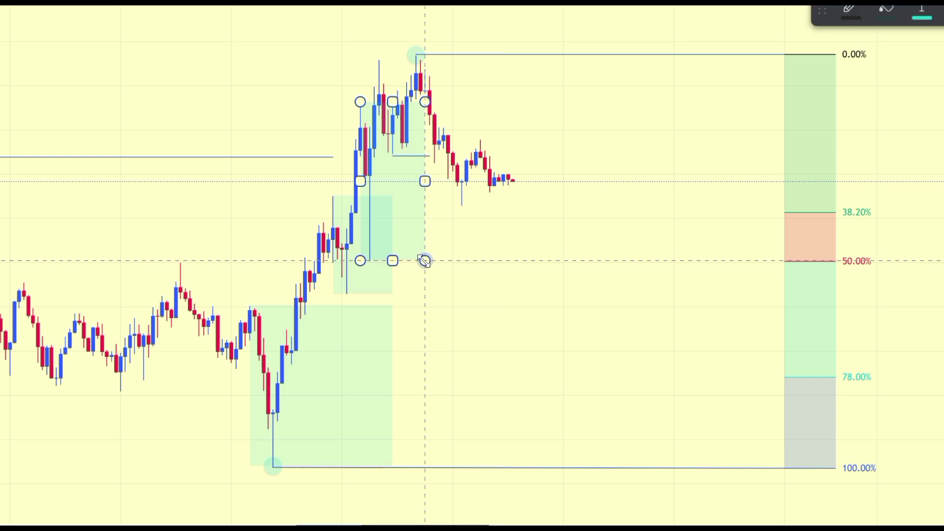
left_click(480, 116)
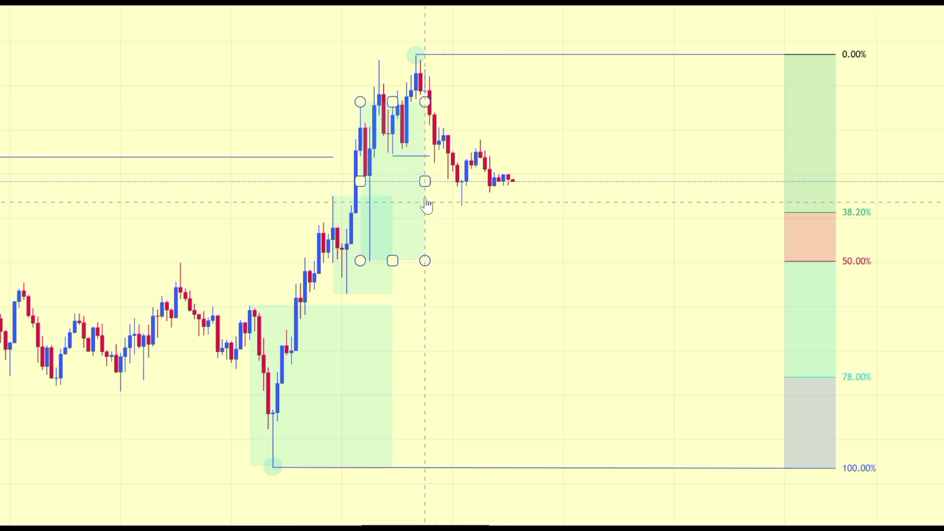
left_click_drag(423, 182, 415, 181)
left_click(515, 260)
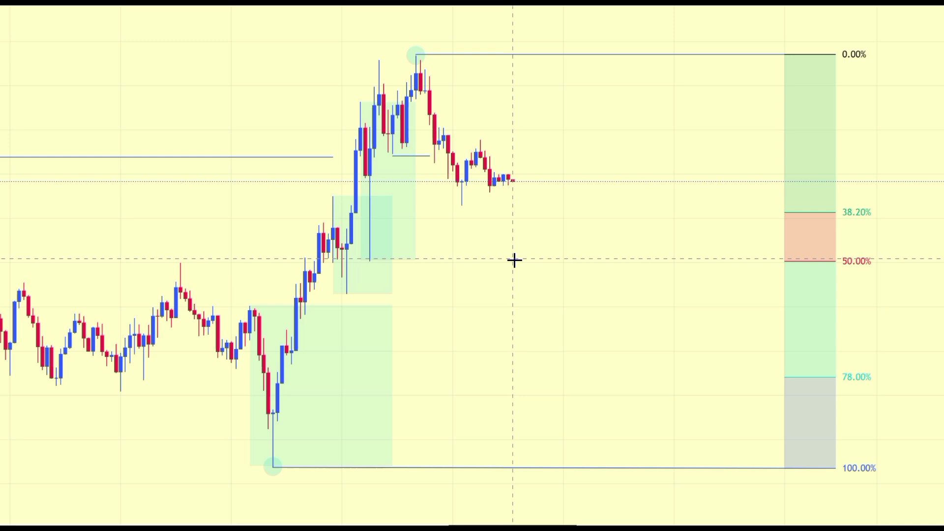
Stretch the large rectangle around the circled low so its right edge ends slightly past the latest candle.
left_click(392, 386)
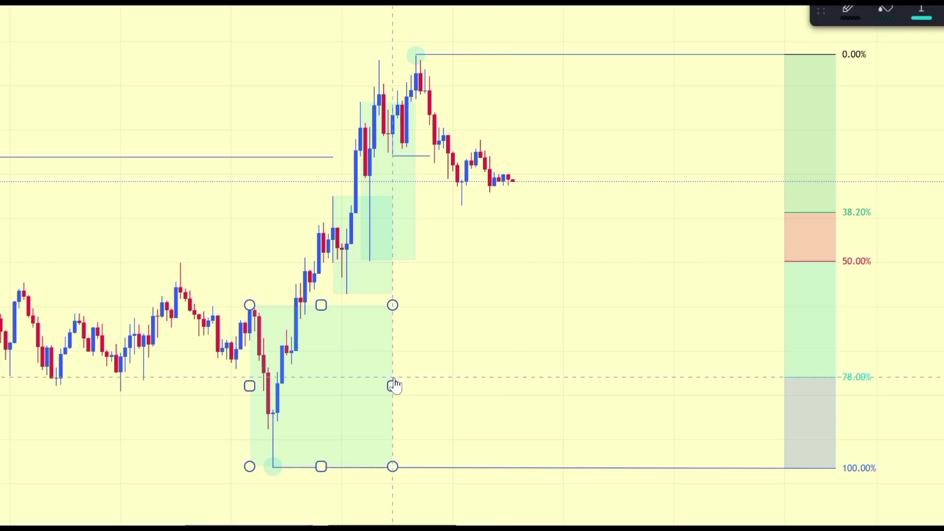
left_click_drag(392, 386, 674, 387)
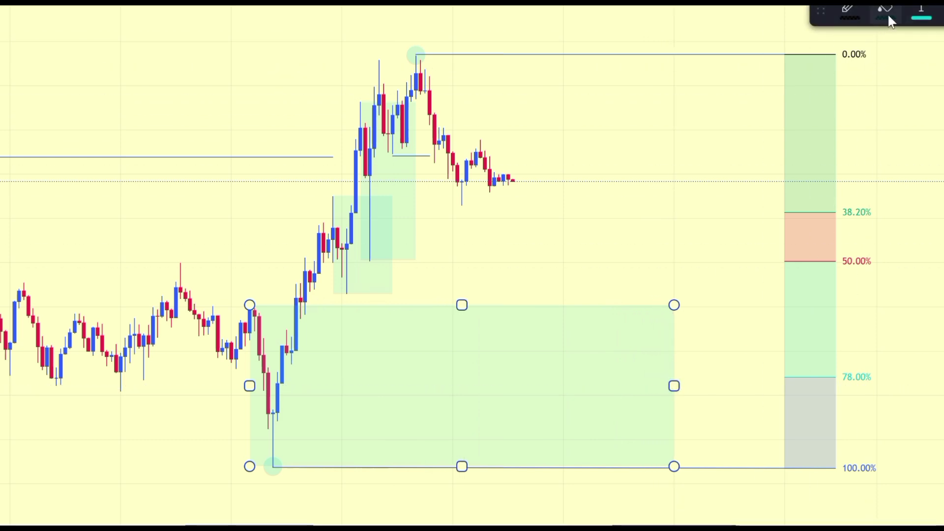
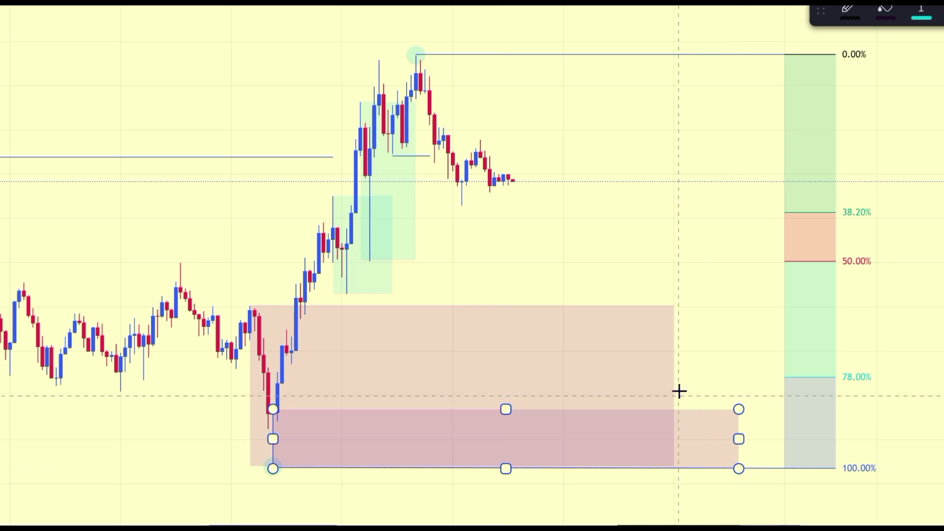
left_click(672, 385)
left_click_drag(672, 385, 579, 382)
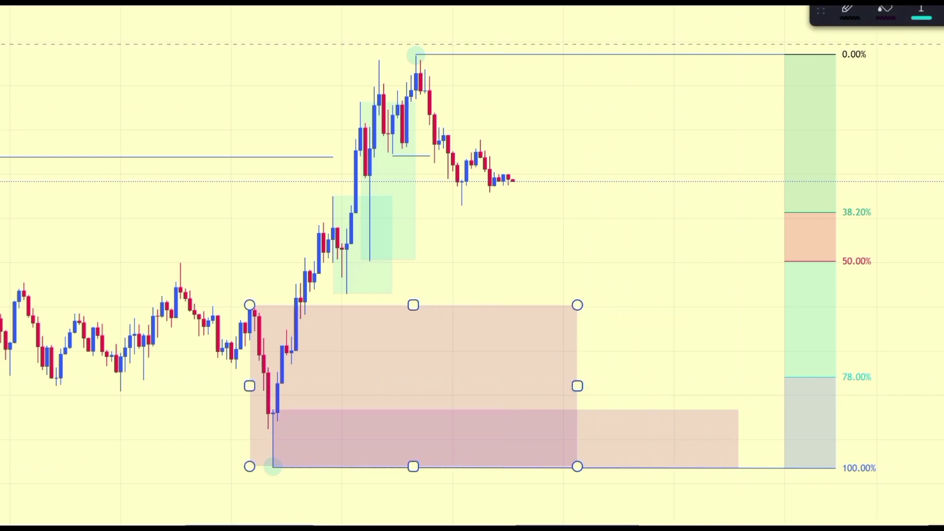
Fill the large rectangle around the circled low with the same light green as the other pullback rectangles.
left_click(885, 11)
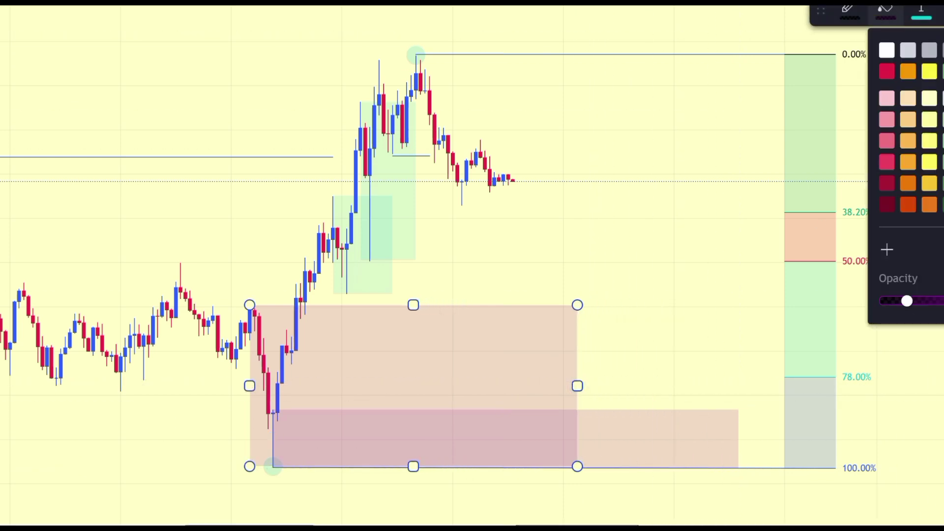
left_click(942, 98)
left_click(712, 213)
left_click(685, 284)
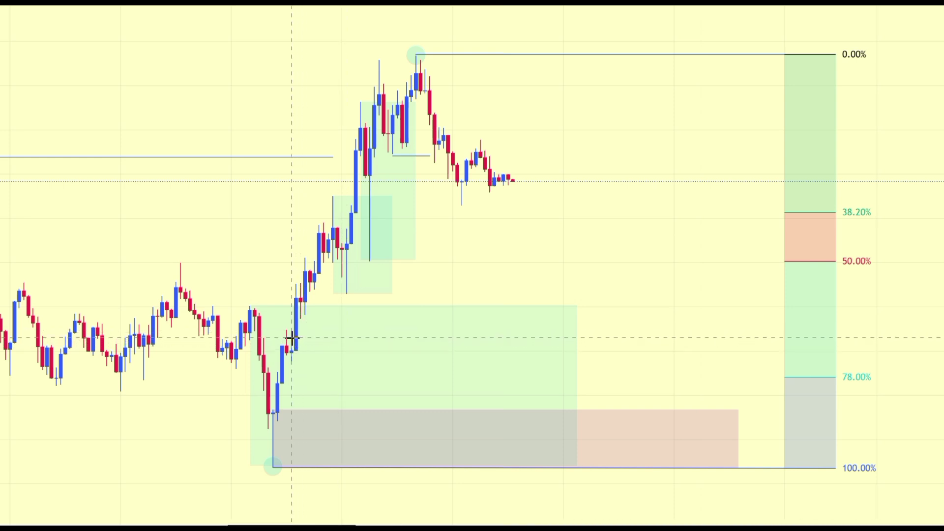
Draw a thin rectangle from the small pause just above the circled low past the latest candle and fill it red.
mouse_move(292, 335)
left_mouse_down()
mouse_move(323, 365)
mouse_move(688, 350)
left_mouse_up()
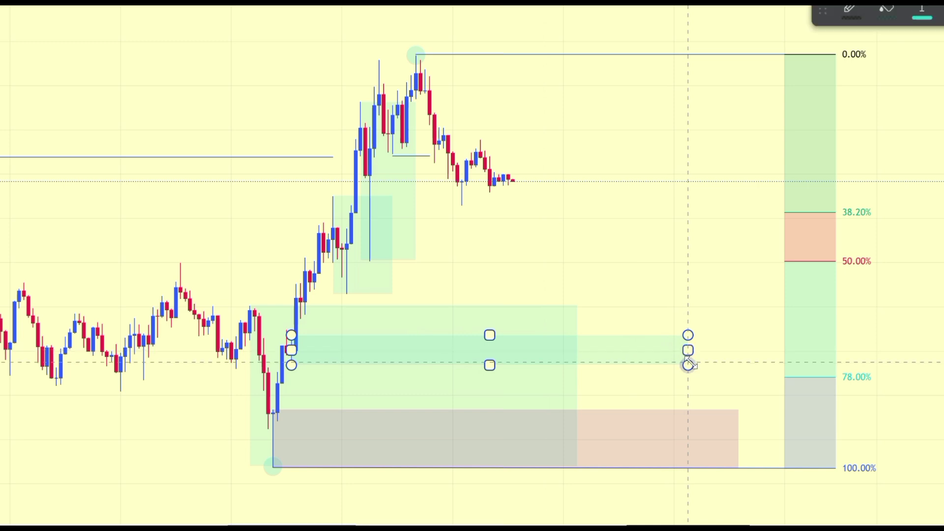
left_click(885, 10)
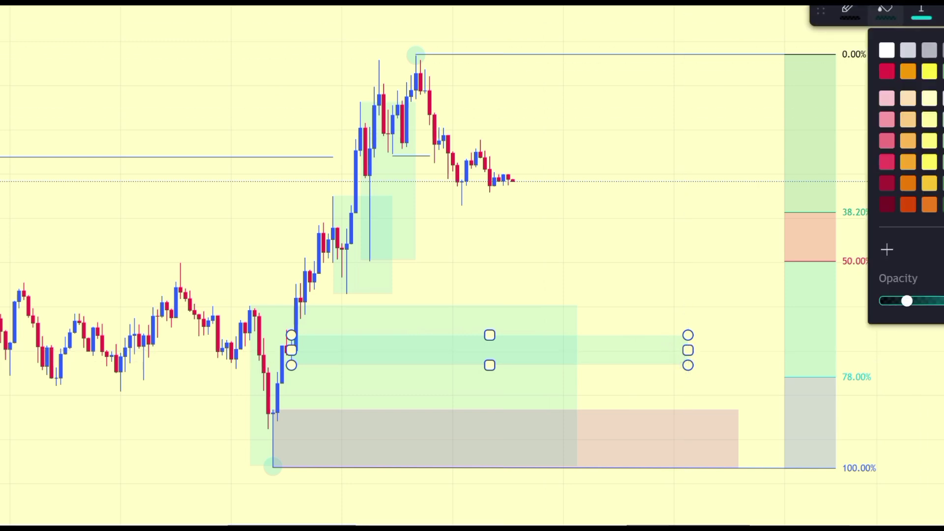
left_click(887, 72)
left_click(685, 228)
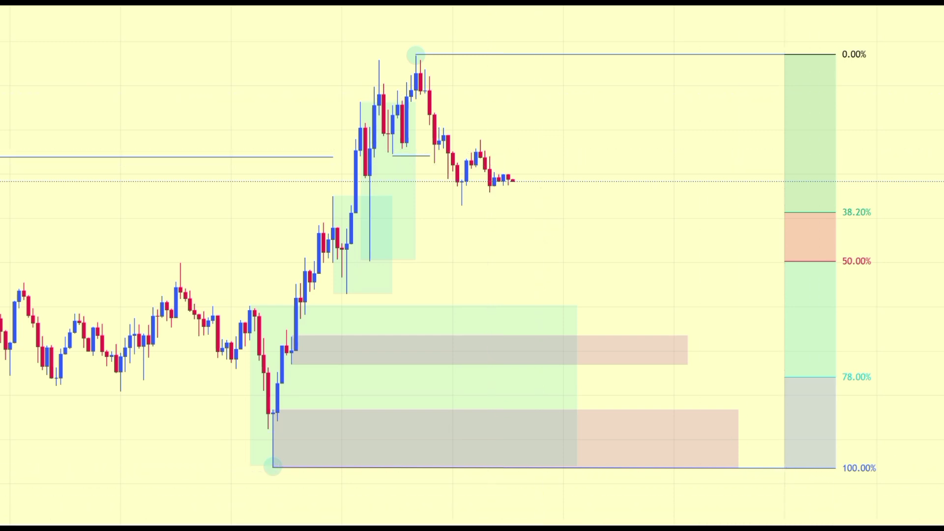
Draw a red zone rectangle from the candle body to the wick low inside the lower green pullback rectangle.
left_click(346, 228)
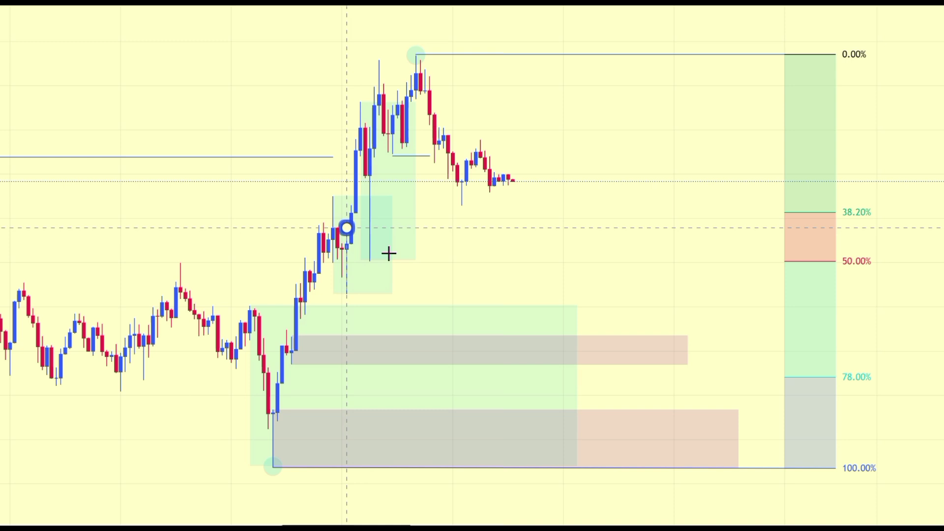
left_click(384, 294)
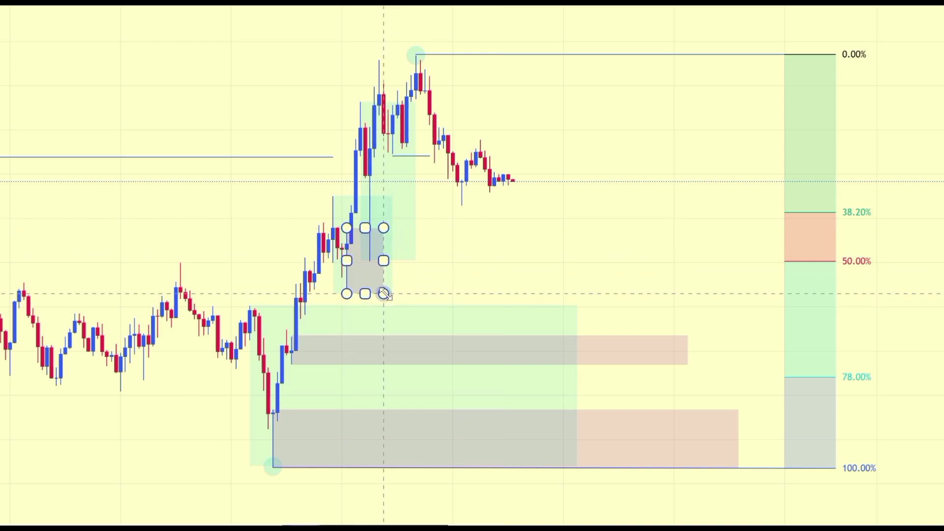
left_click(658, 382)
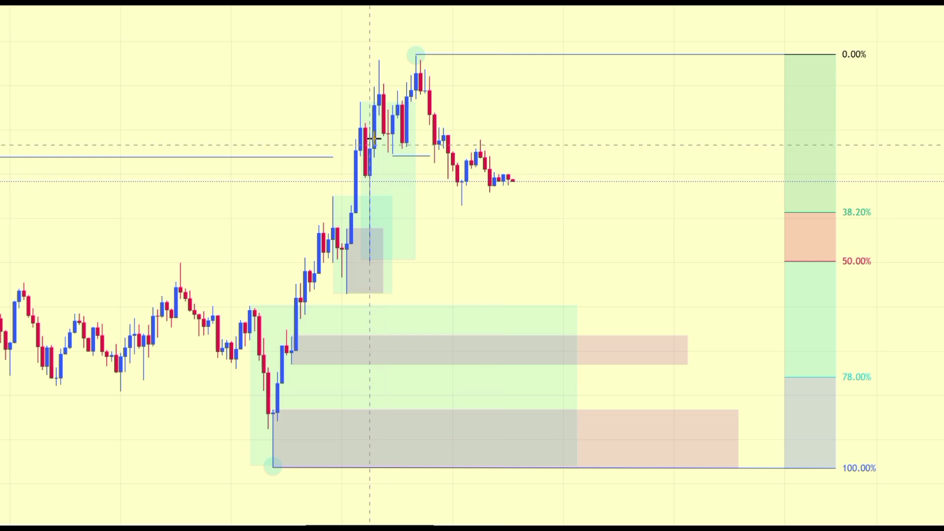
Draw a red zone rectangle inside the upper green pullback rectangle and raise its lower edge to the wick low.
left_click(370, 125)
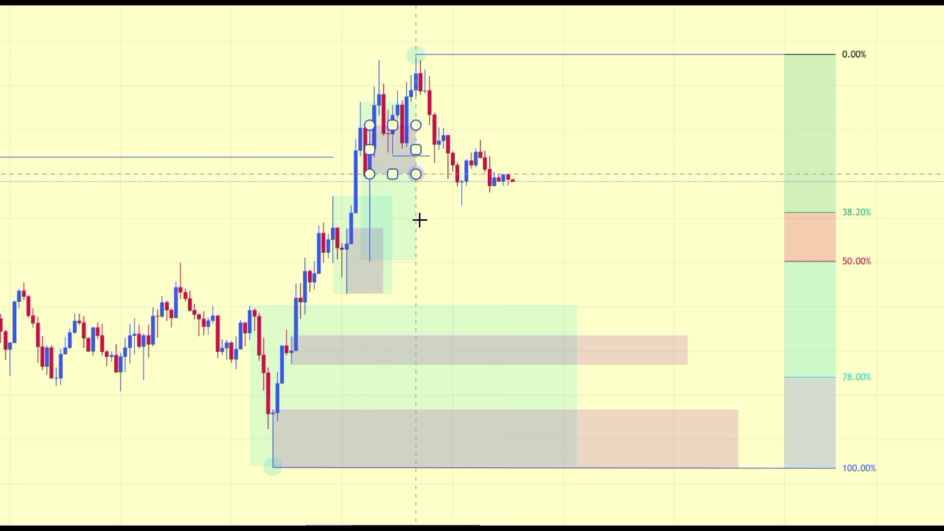
left_click(420, 264)
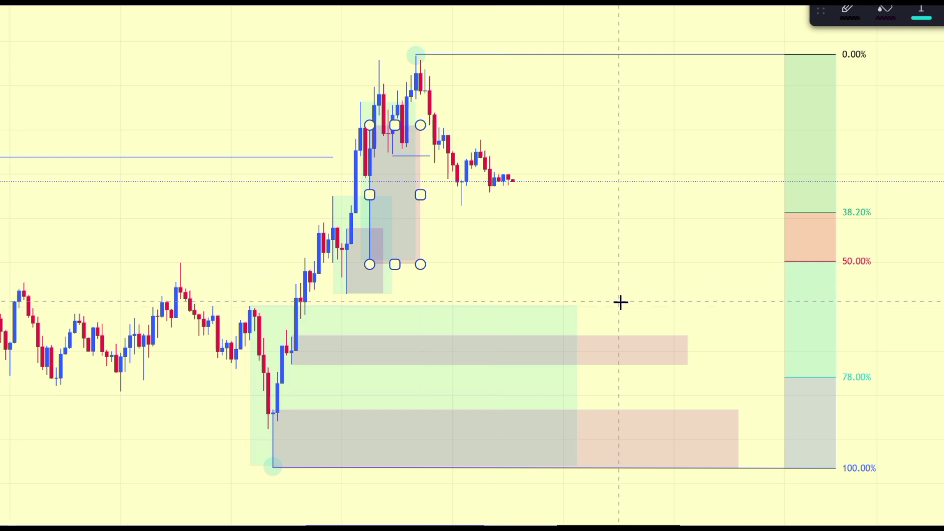
left_click(653, 344)
left_click(531, 313)
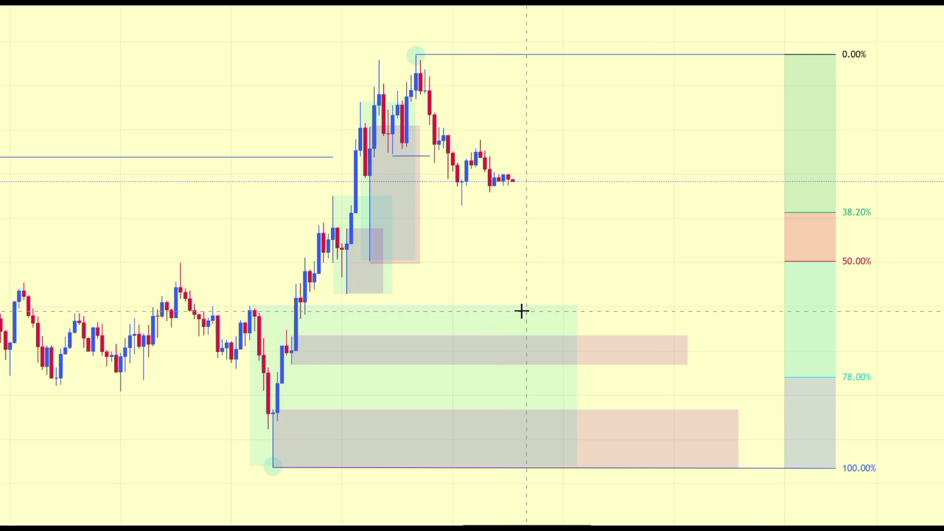
left_click(395, 262)
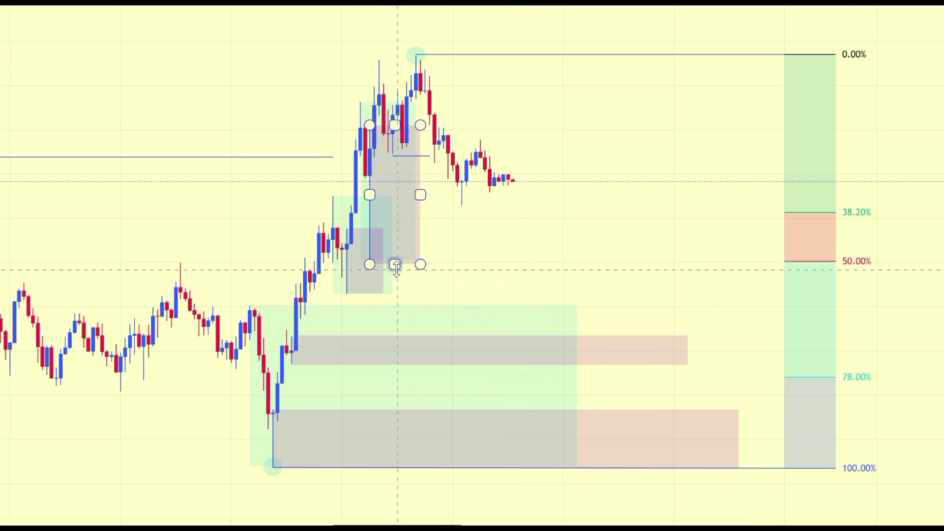
left_click(507, 236)
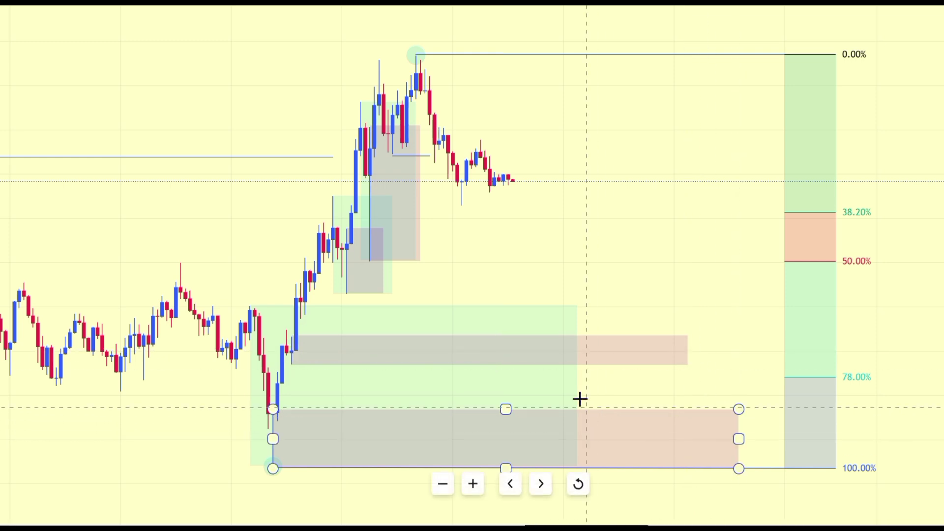
Shorten both red zones around the circled low, widen the large green rectangle, and stretch the lower red zone almost to its new edge.
mouse_move(577, 385)
left_mouse_down()
mouse_move(641, 384)
mouse_move(577, 384)
left_mouse_up()
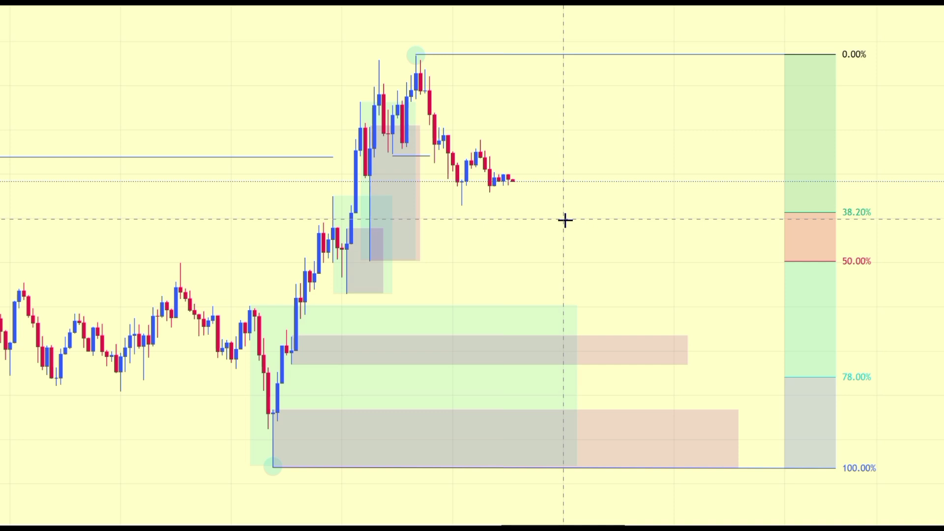
left_click_drag(687, 350, 554, 350)
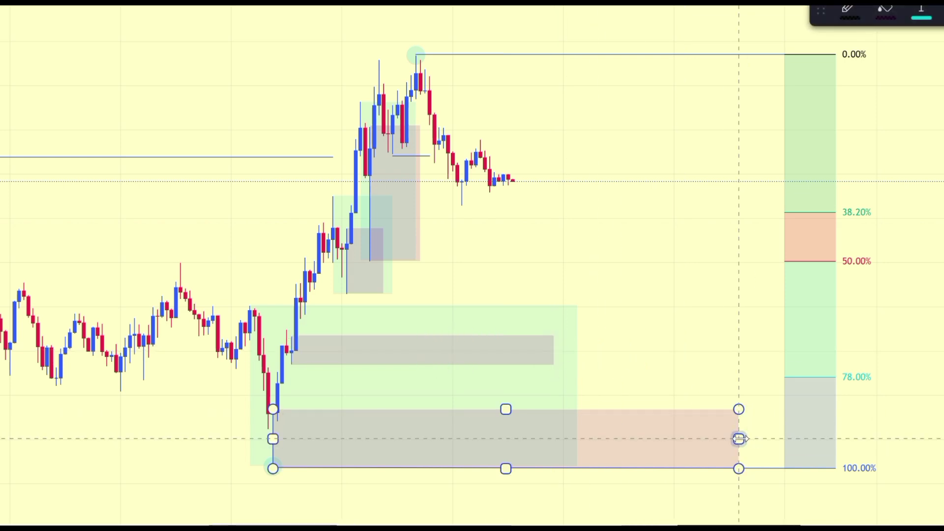
left_click_drag(739, 439, 544, 439)
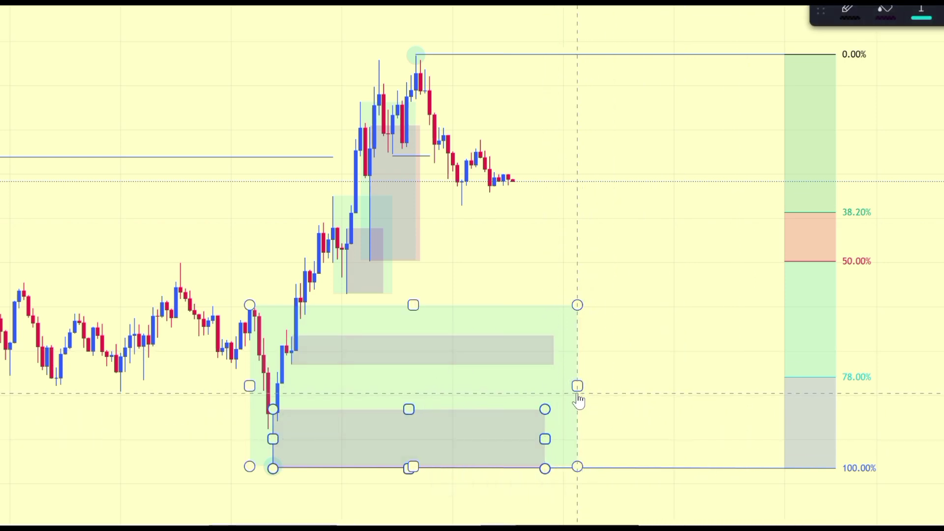
left_click_drag(578, 393, 674, 386)
left_click(560, 281)
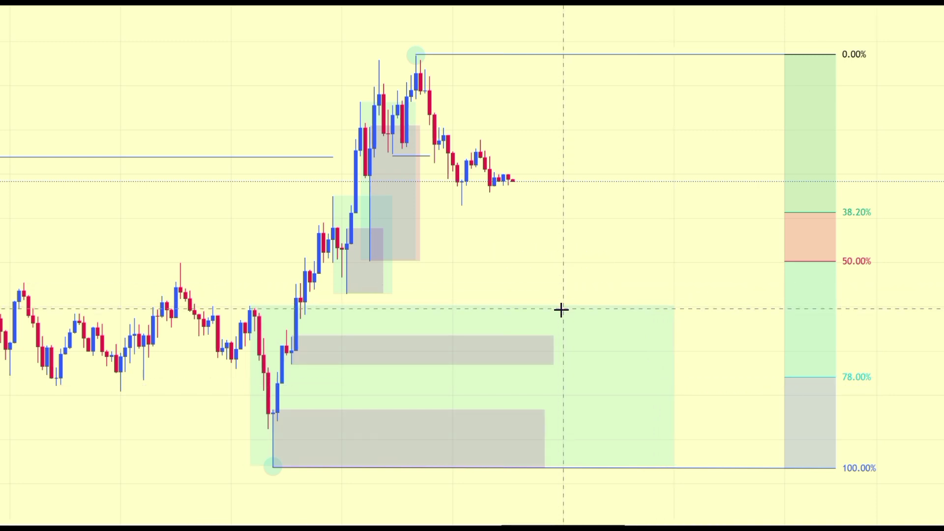
left_click(545, 437)
left_click_drag(547, 438, 662, 432)
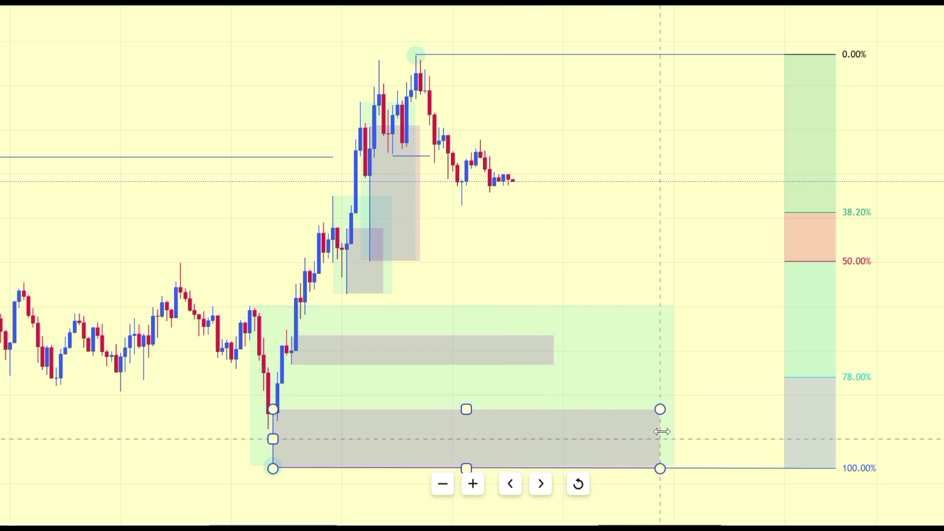
left_click(718, 355)
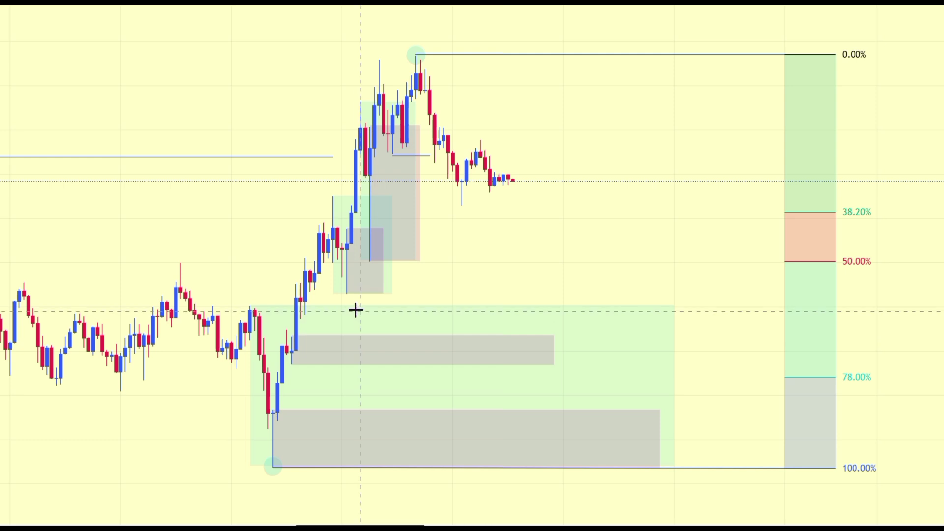
Draw horizontal lines from the lower pullback's wick low and from the low of the thin red zone, ending near the latest candles.
left_click(347, 294)
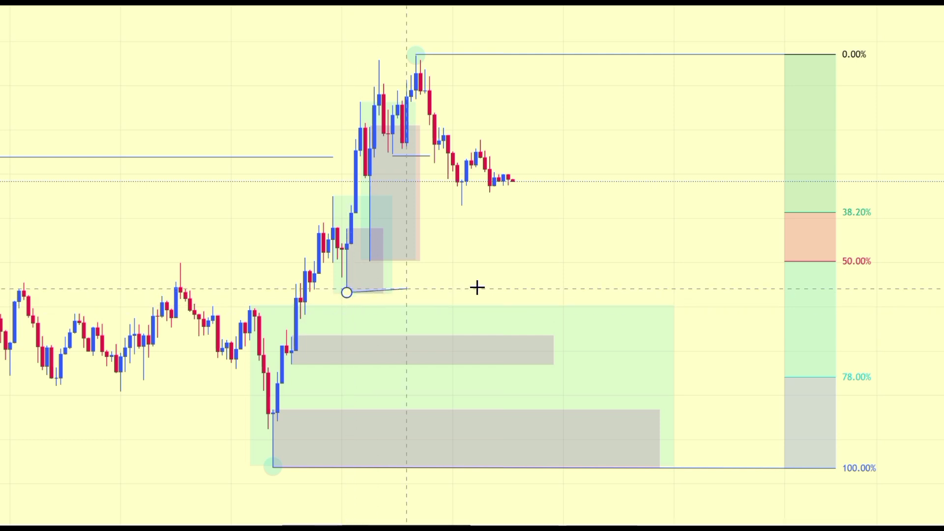
left_click(523, 294)
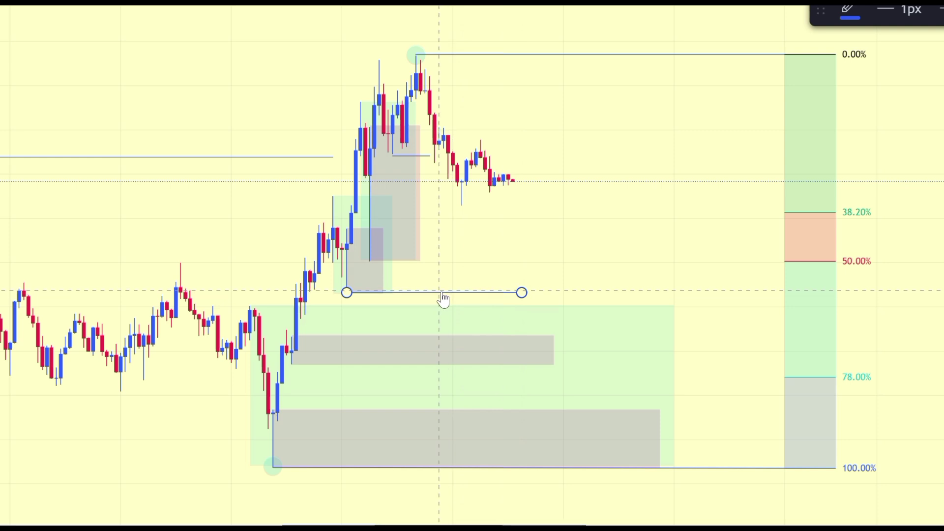
left_click(463, 280)
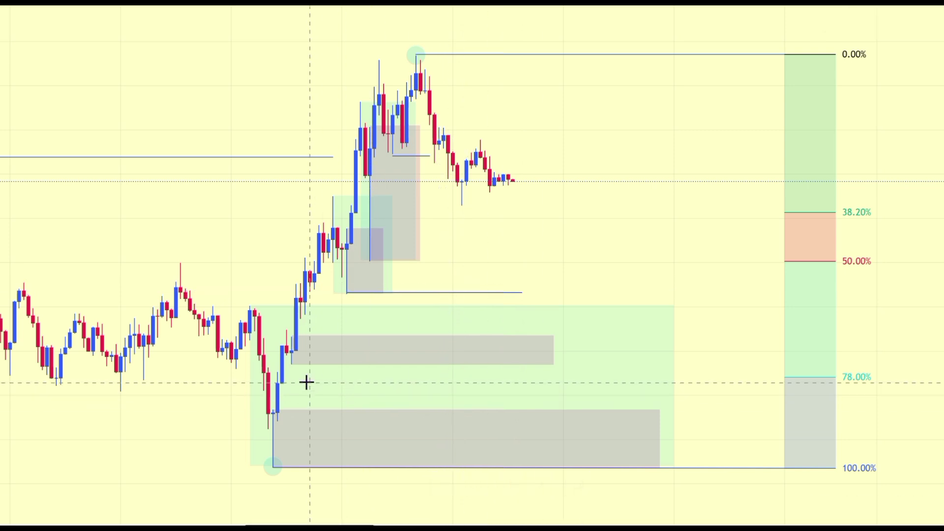
left_click(291, 364)
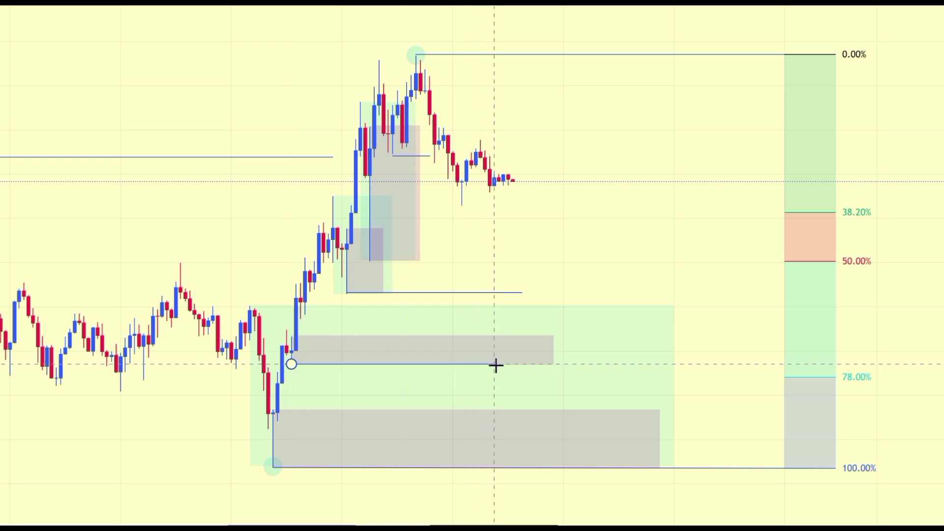
left_click(495, 365)
Shorten the lowest red zone slightly and narrow the large green rectangle so it ends inside that zone's edge.
mouse_move(660, 439)
left_mouse_down()
mouse_move(601, 439)
mouse_move(646, 439)
left_mouse_up()
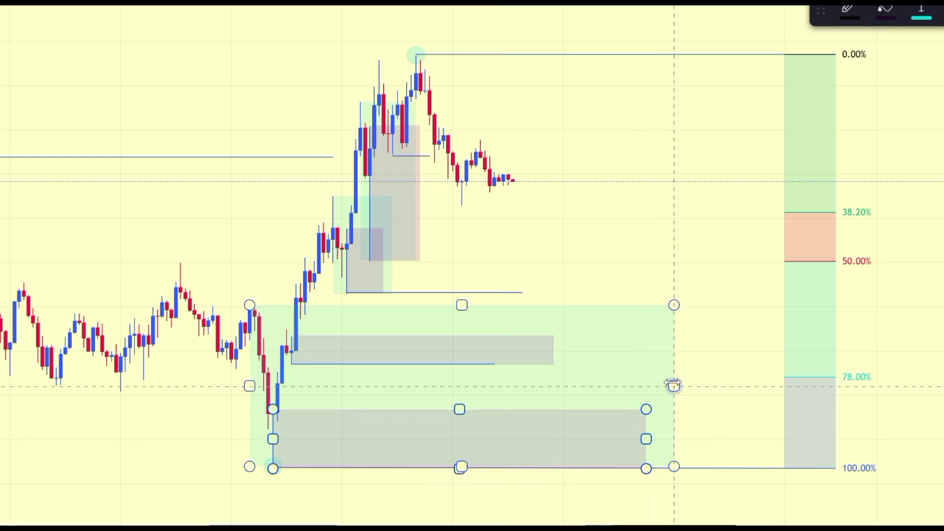
left_click(672, 386)
left_click_drag(672, 386, 593, 374)
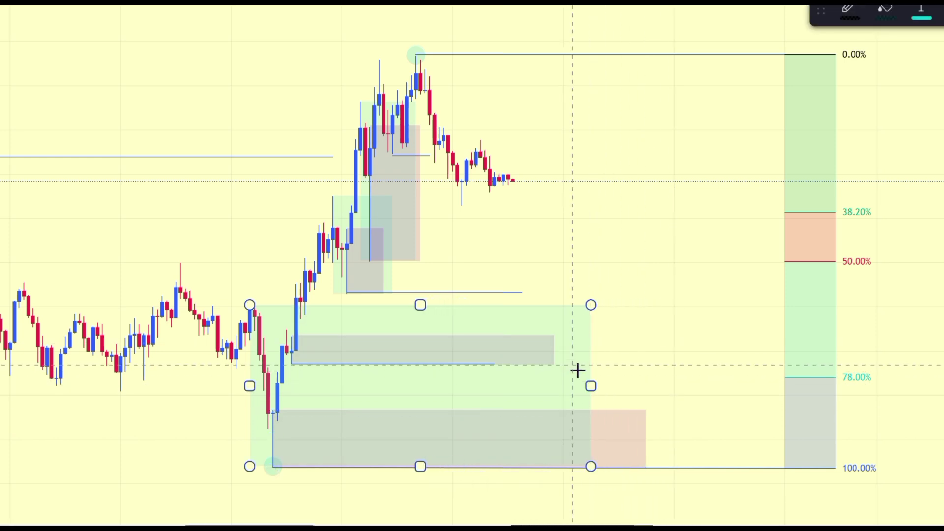
Align both ends of the horizontal line under the lower pullback with its wick low and extend it slightly past the latest candle.
left_click(472, 293)
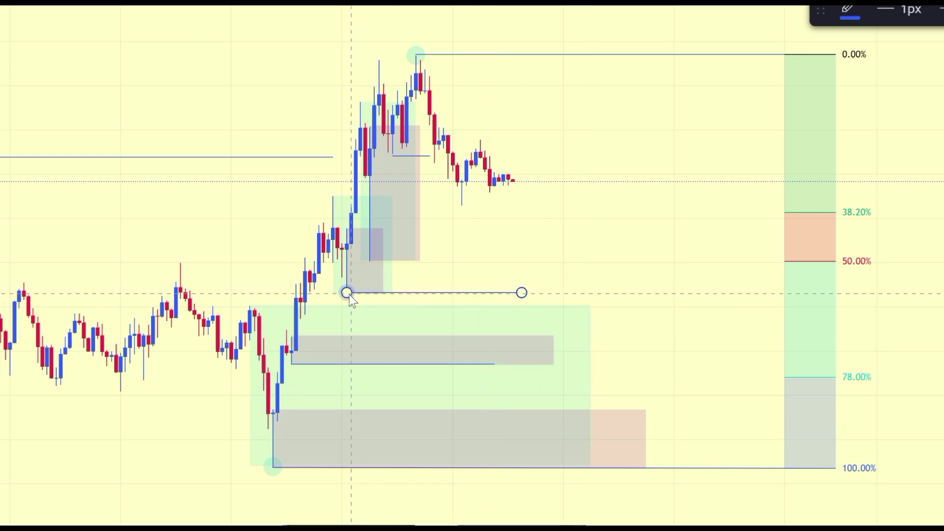
left_click_drag(348, 293, 357, 294)
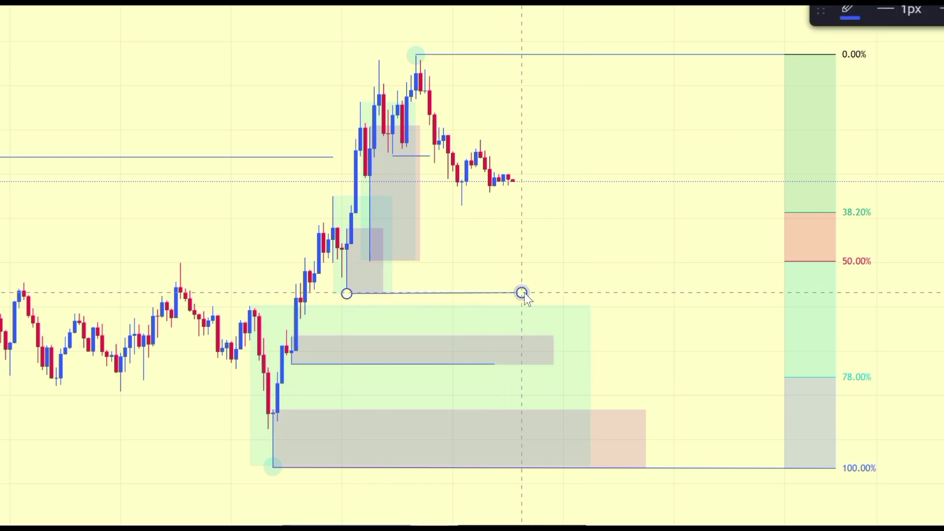
left_click_drag(521, 293, 530, 294)
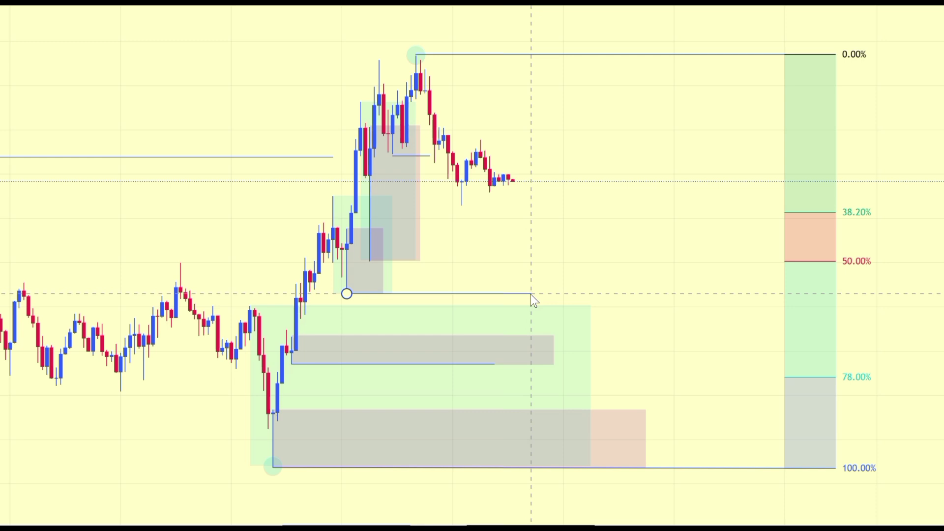
left_click(662, 278)
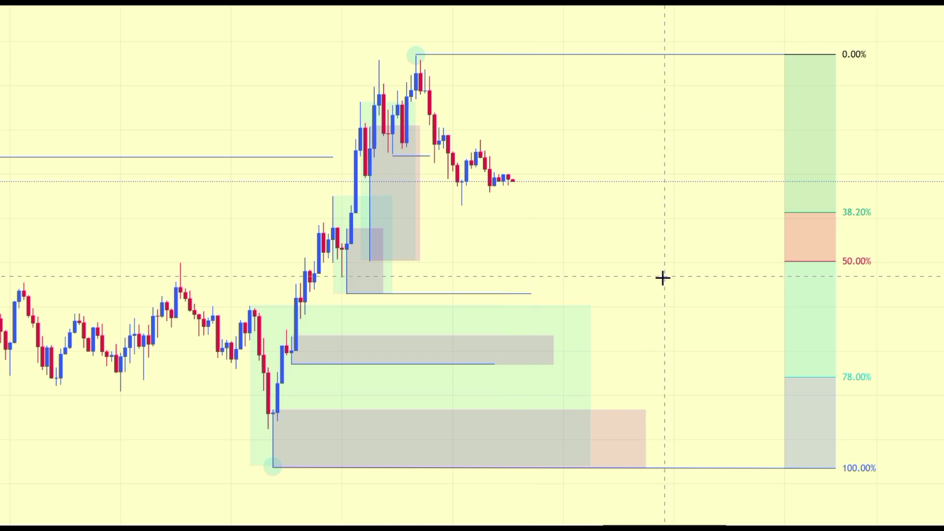
Shorten the lowest red zone to about the thin zone's length and widen the large green rectangle well beyond it.
left_click(645, 437)
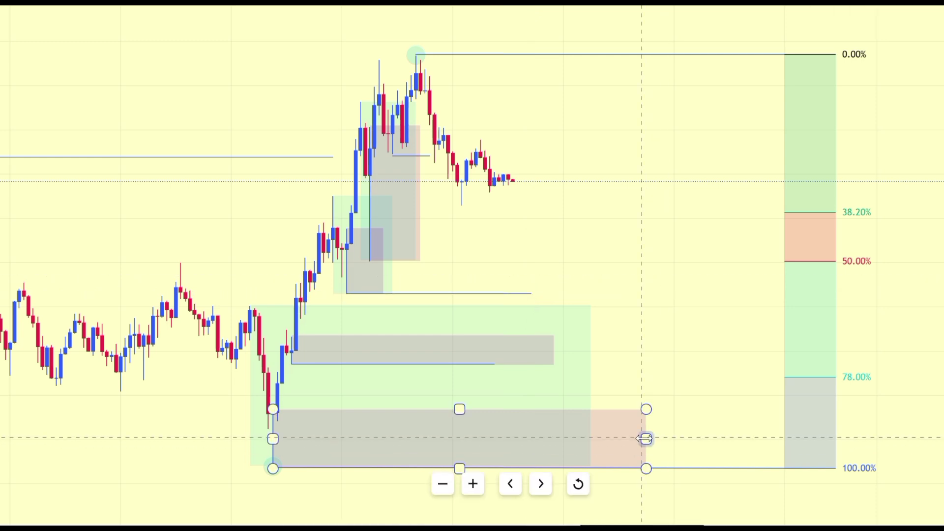
left_click_drag(645, 437, 568, 439)
left_click(590, 386)
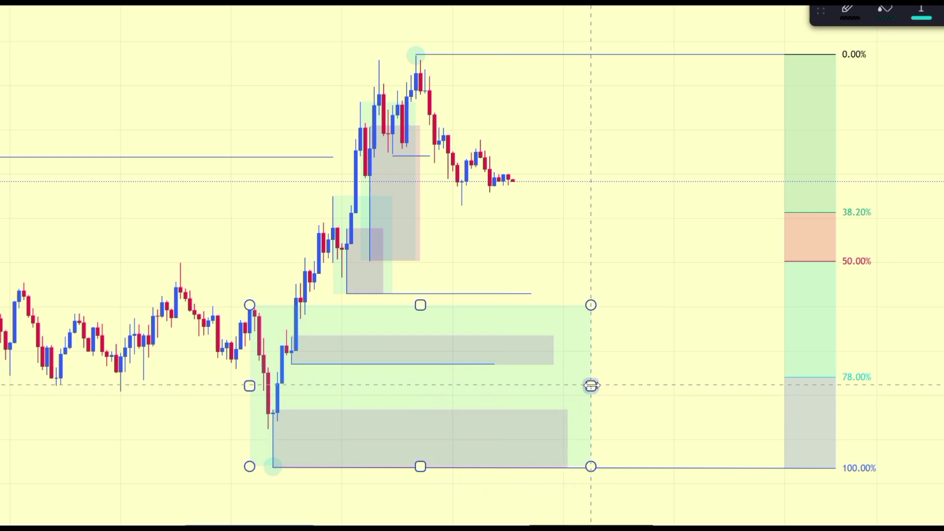
left_click_drag(591, 386, 656, 386)
Delete the horizontal line along the bottom of the thin red zone.
left_click(494, 364)
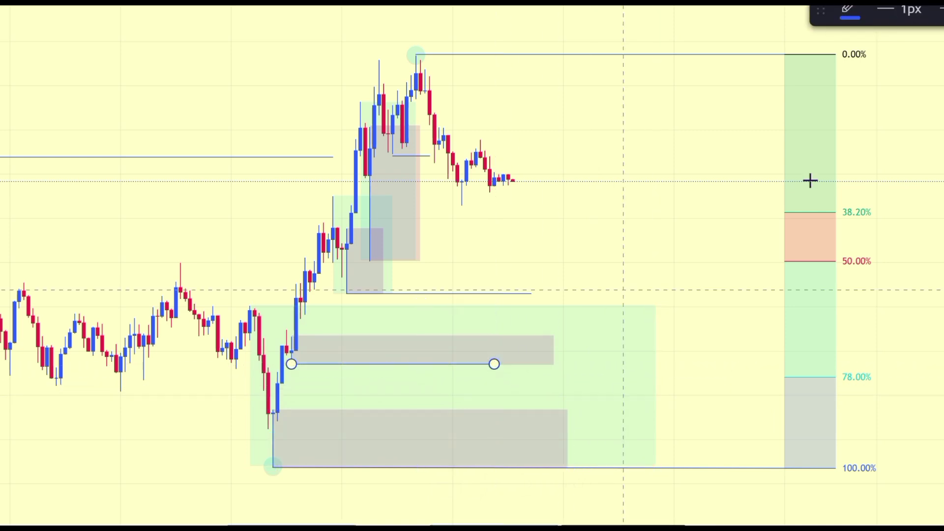
left_click(708, 189)
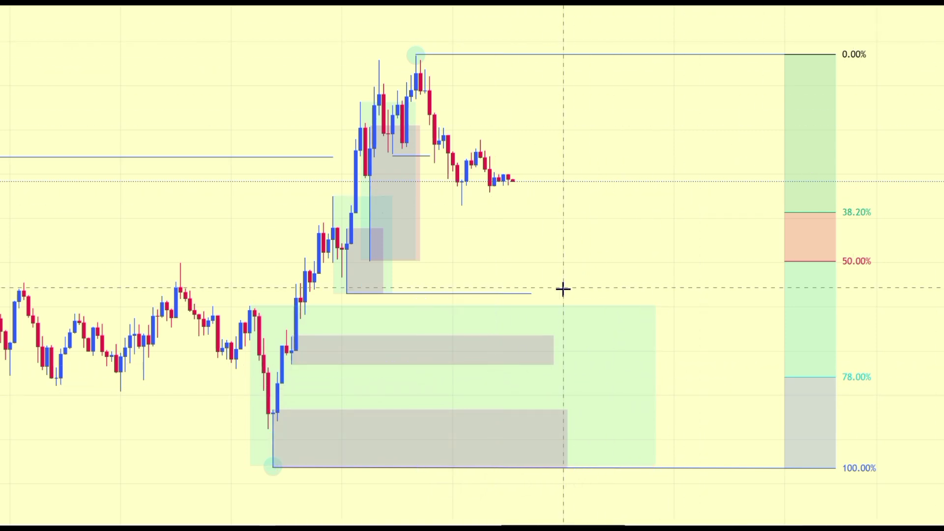
left_click(532, 293)
left_click(744, 436)
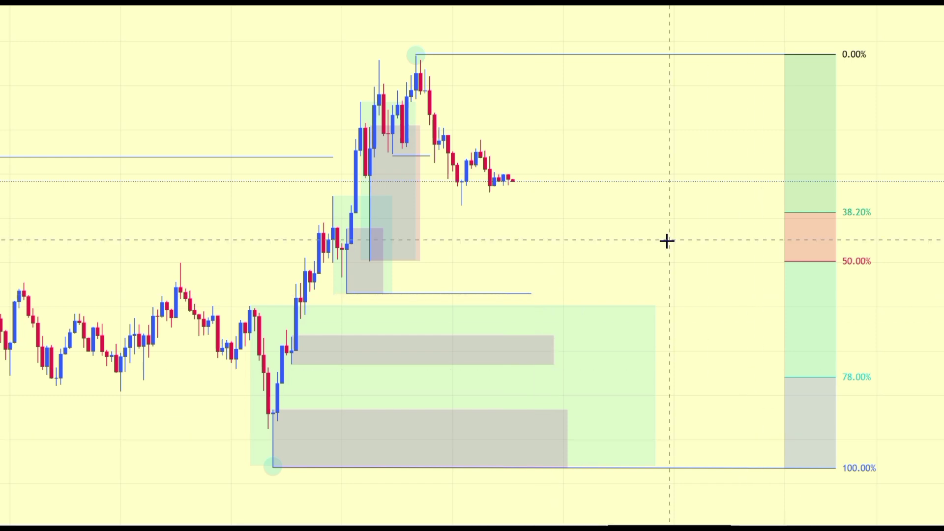
Brush a red freehand line at the 50% retracement level and a curly brace below it reaching down into the range-low zone.
mouse_move(632, 262)
left_mouse_down()
mouse_move(763, 260)
mouse_move(702, 344)
mouse_move(715, 341)
mouse_move(678, 427)
left_mouse_up()
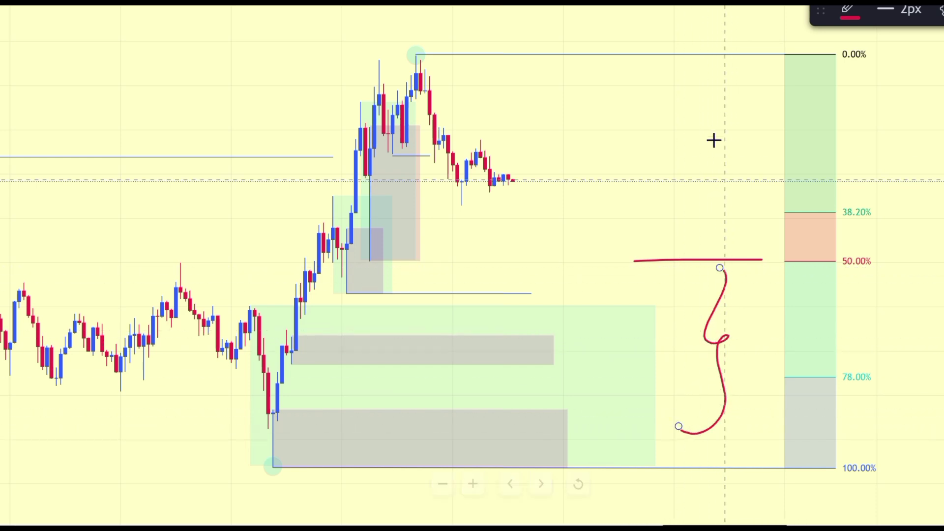
Brush a red curly brace from the range high to the 50% level and small check marks at the lower line's end and in the large green rectangle.
mouse_move(706, 76)
left_mouse_down()
mouse_move(742, 97)
mouse_move(733, 160)
mouse_move(679, 234)
left_mouse_up()
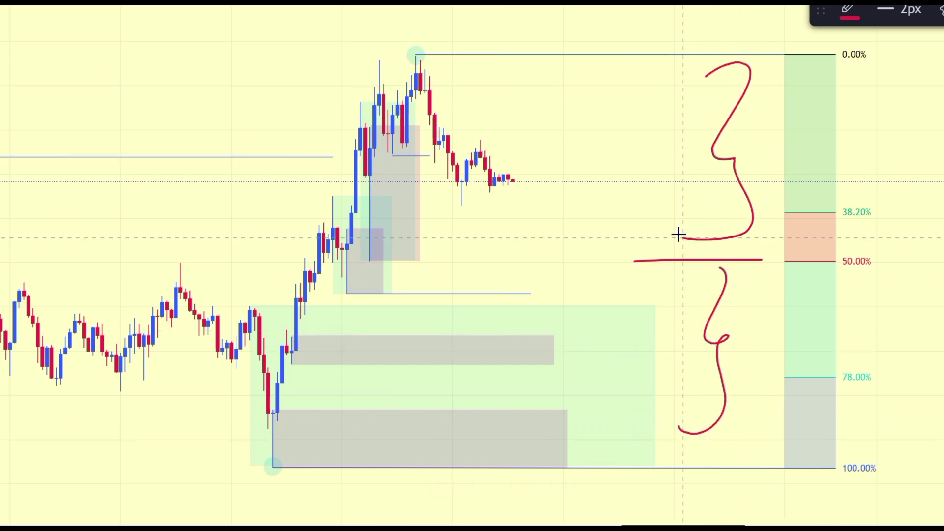
mouse_move(531, 289)
left_mouse_down()
mouse_move(533, 307)
mouse_move(539, 284)
left_mouse_up()
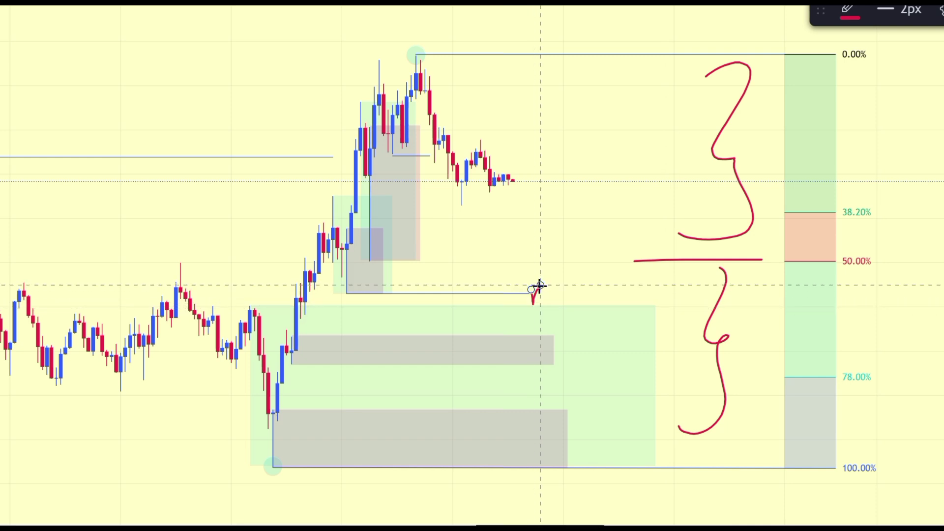
left_click_drag(576, 320, 597, 309)
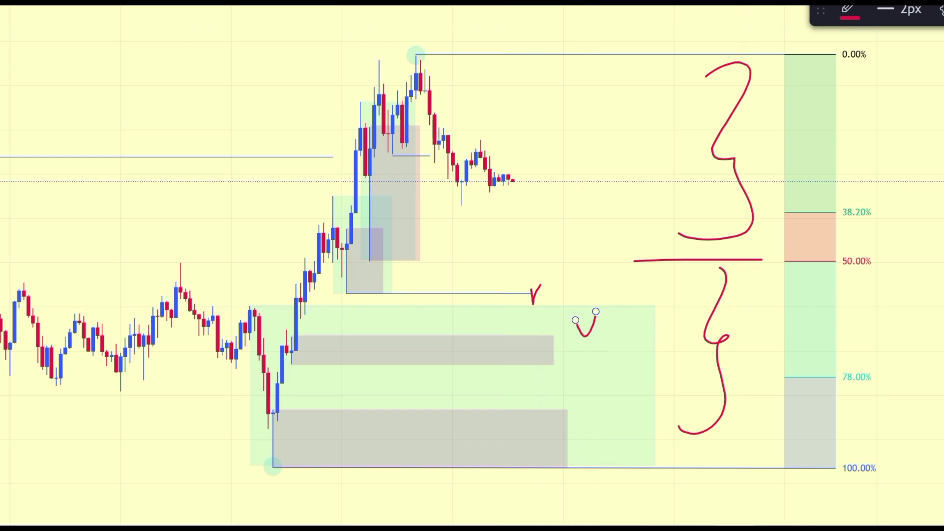
Undo the freehand brush strokes so the 50% line, both braces and both check marks are removed.
key("ctrl+z")
key("ctrl+z")
key("ctrl+z")
key("ctrl+z")
key("ctrl+z")
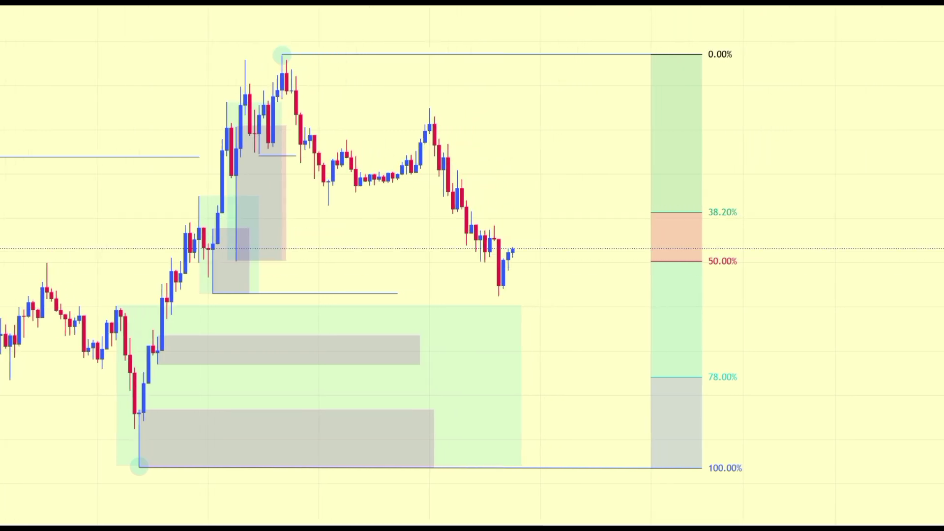
left_click(399, 293)
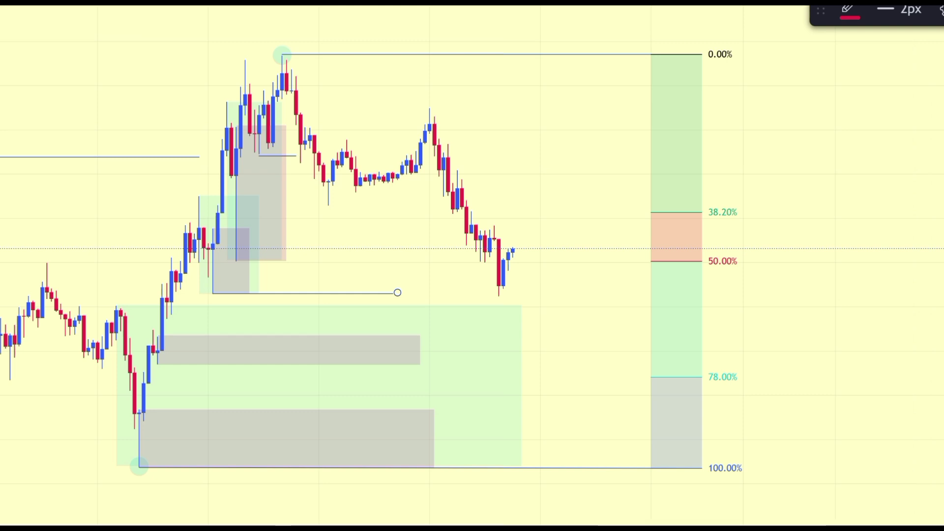
left_click(684, 500)
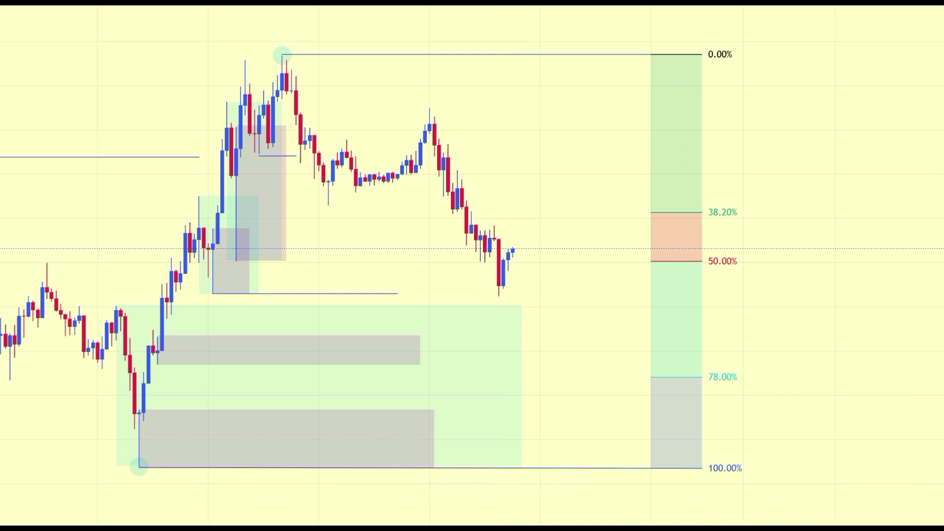
left_click(564, 392)
left_click(660, 225)
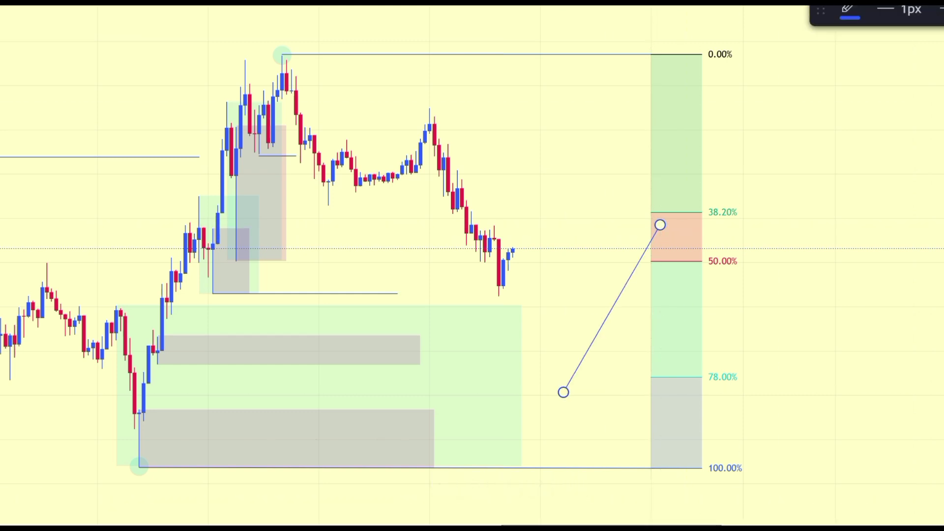
key("Delete")
Extend the lower pullback's horizontal line to the swing-low candle and draw a short horizontal line from that red candle's body top past the latest candle.
left_click(399, 294)
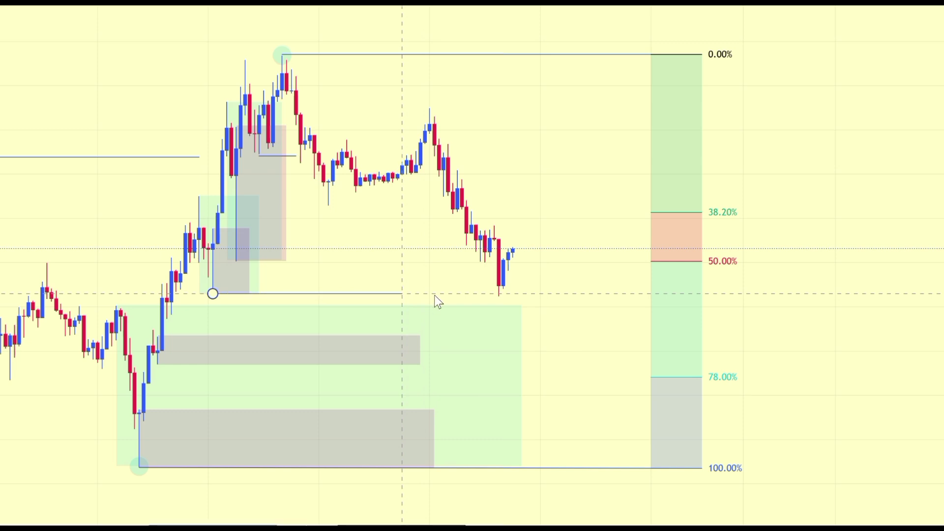
left_click_drag(434, 297, 500, 294)
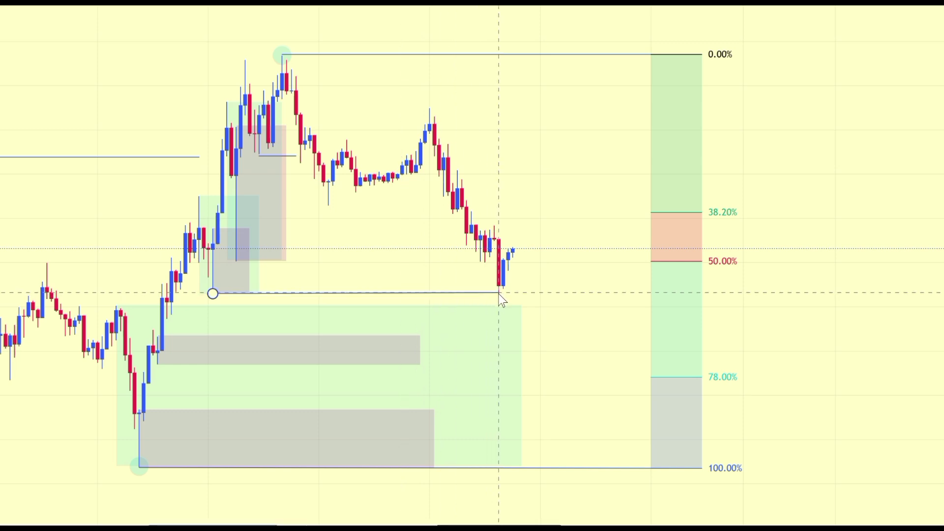
left_click(532, 284)
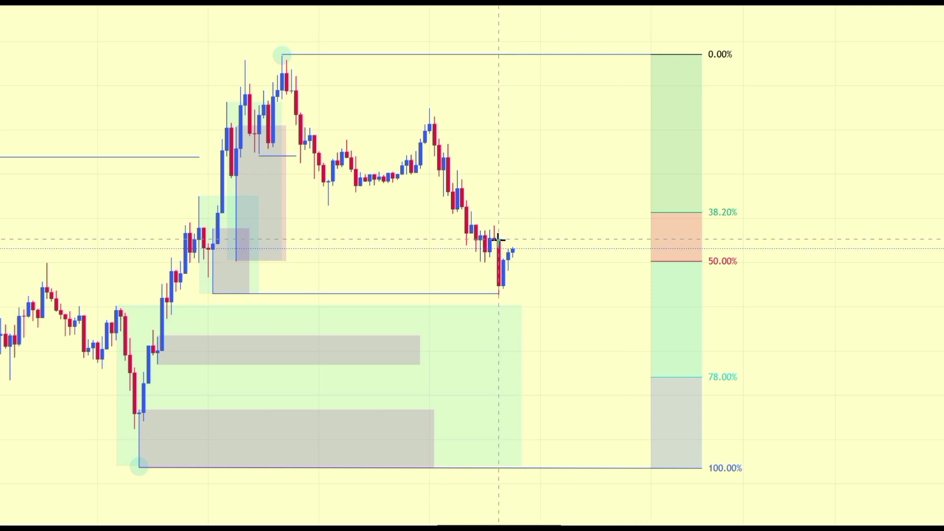
left_click_drag(499, 240, 535, 239)
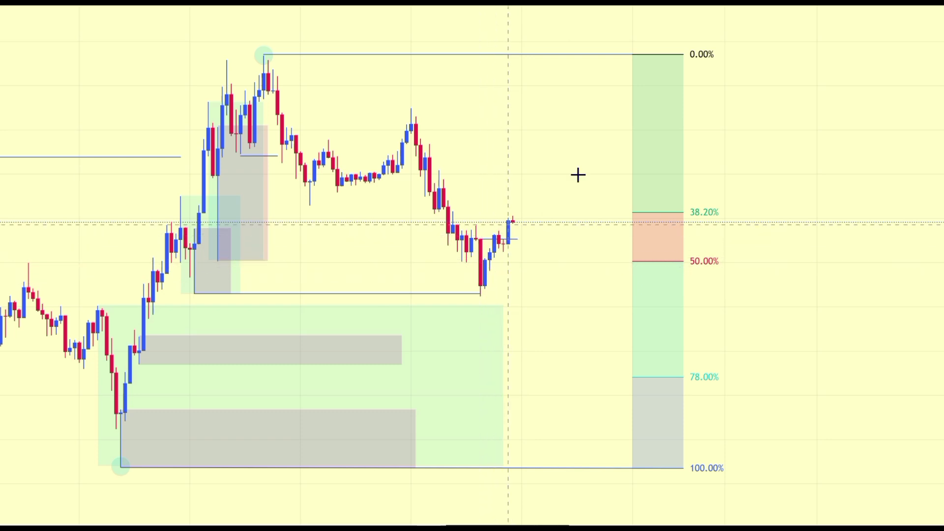
left_click(506, 311)
left_click(501, 270)
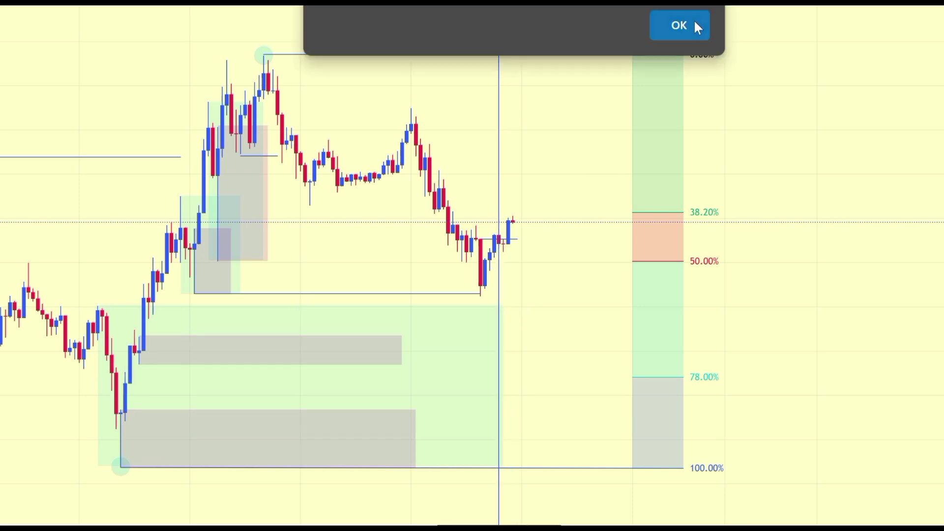
left_click(680, 26)
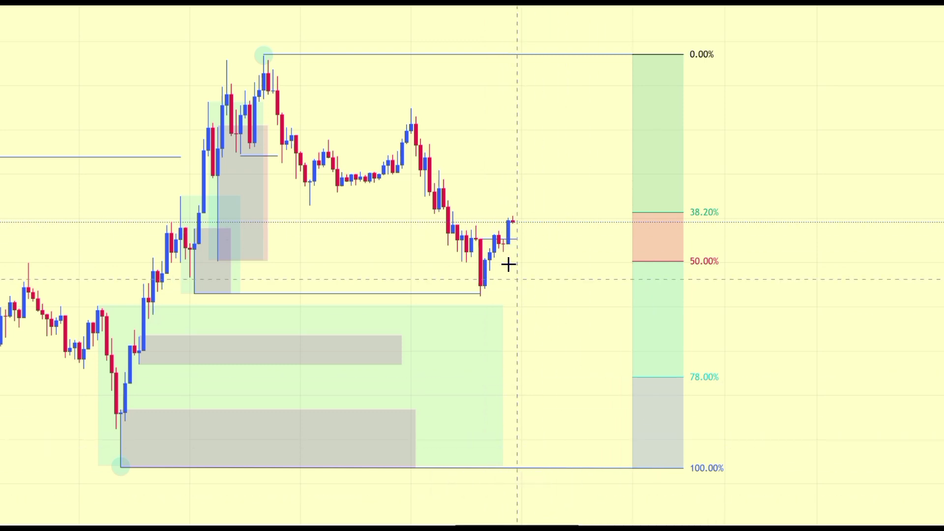
Place a long position at the candle breaking above the short line, with a 0.348 stop below the swing low, ending before the Fibonacci bands.
left_click(494, 235)
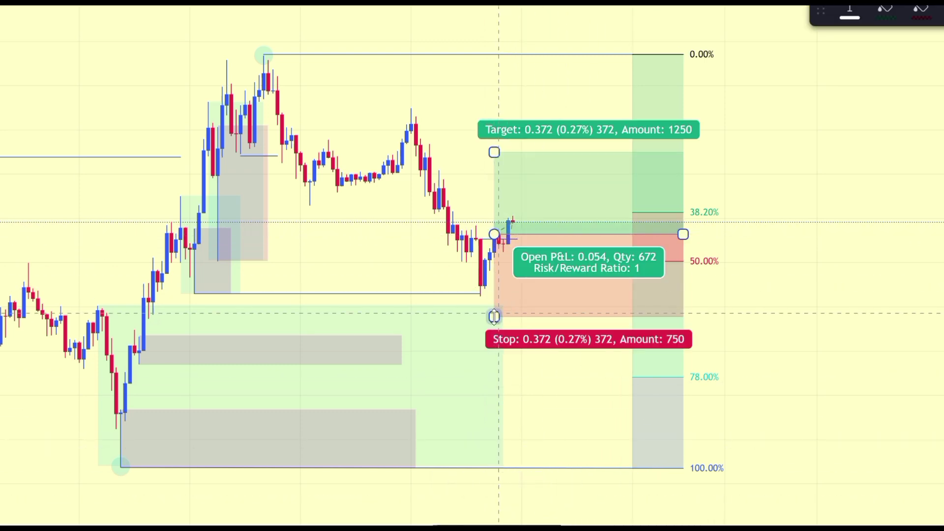
left_click_drag(494, 317, 494, 311)
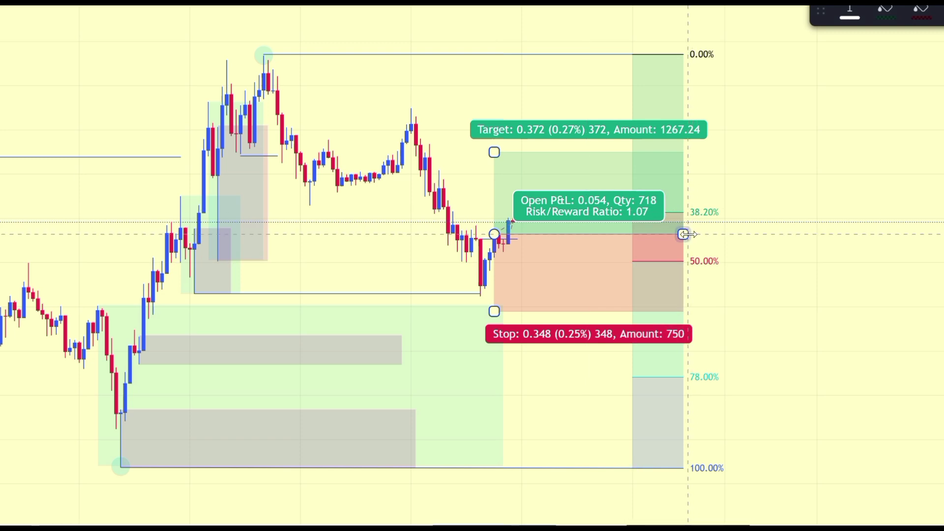
left_click_drag(683, 234, 605, 234)
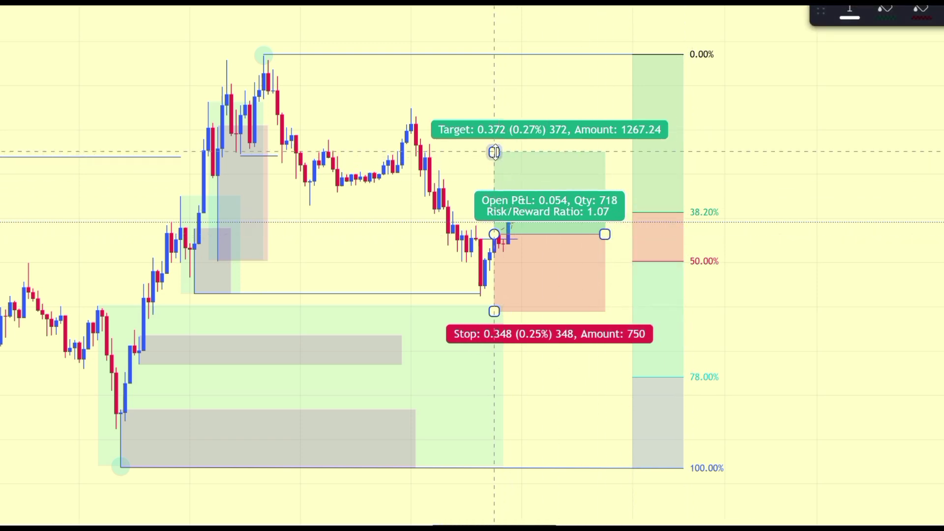
Raise the long position's target to the range high at 0.00% and tighten its stop to the large green rectangle's upper edge.
left_click_drag(494, 152, 498, 54)
left_click(748, 209)
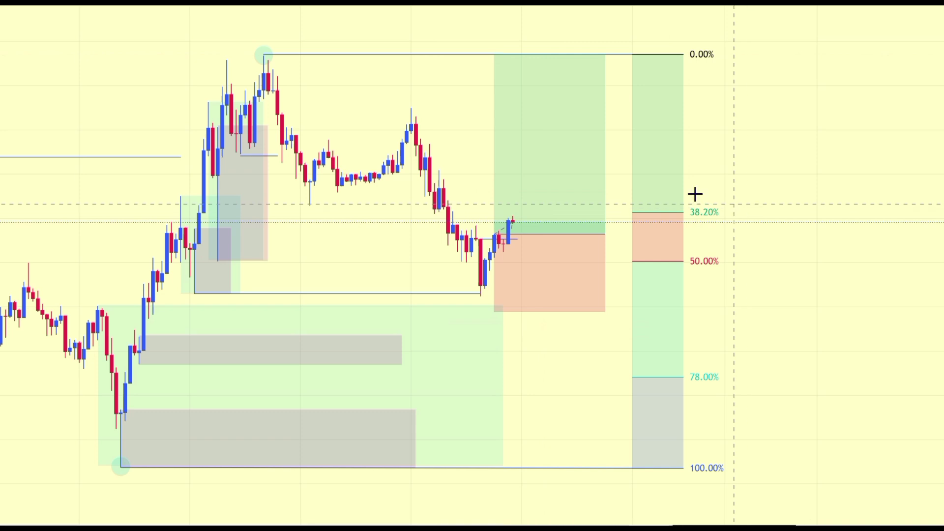
left_click(518, 82)
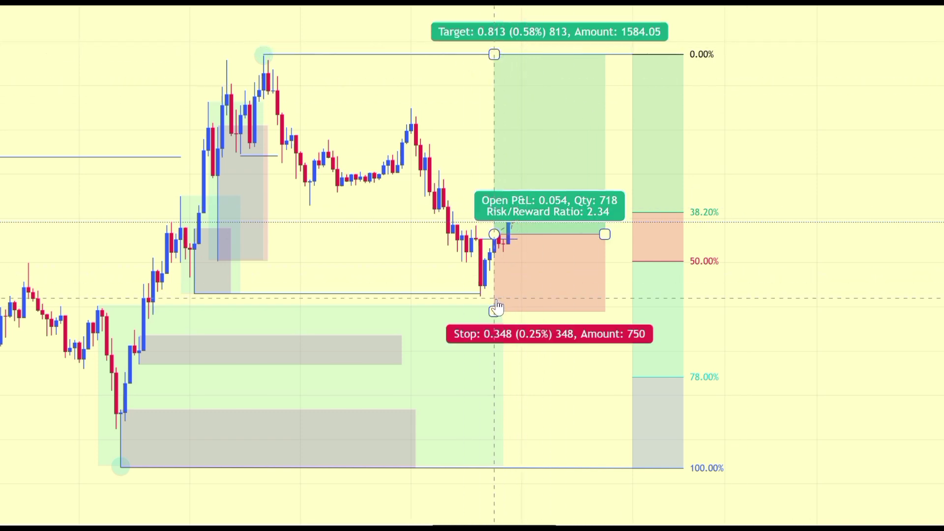
mouse_move(496, 310)
left_mouse_down()
mouse_move(491, 296)
mouse_move(491, 306)
left_mouse_up()
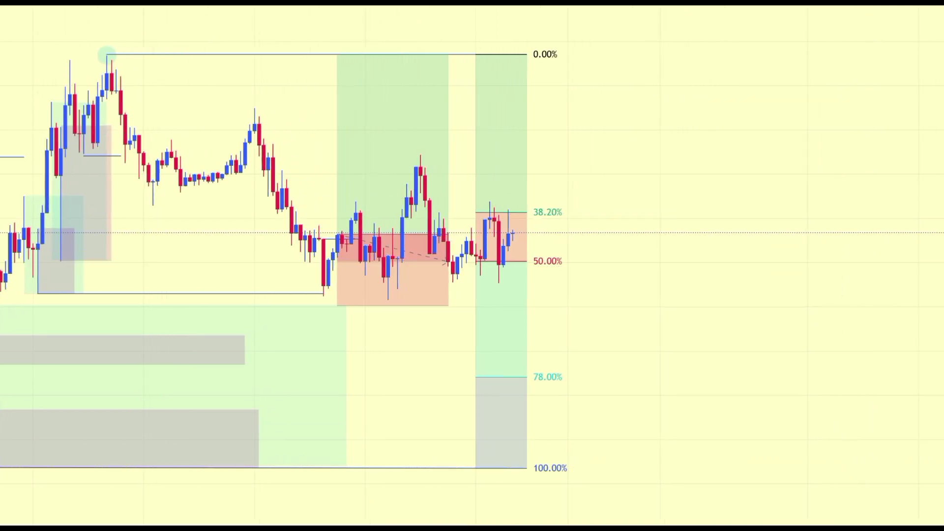
Delete the Fibonacci retracement.
left_click(509, 197)
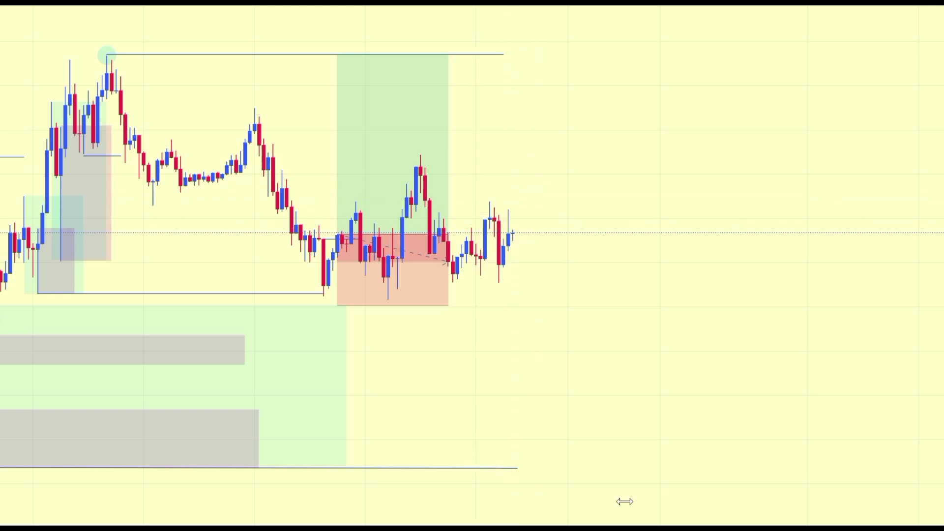
left_click(700, 388)
left_click(752, 312)
key("Delete")
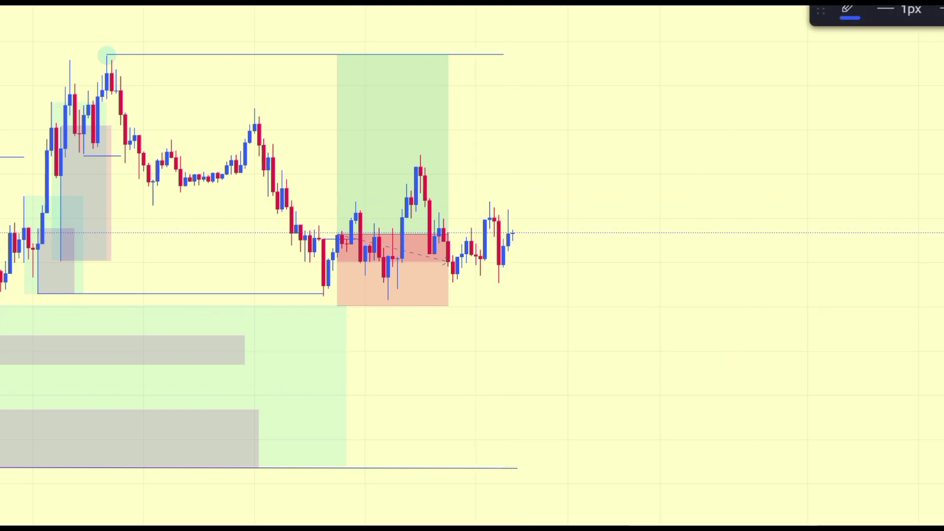
Widen the long position as price advances until its end meets the candle that reaches the target.
left_click(448, 233)
left_click_drag(448, 233, 618, 233)
left_click(803, 215)
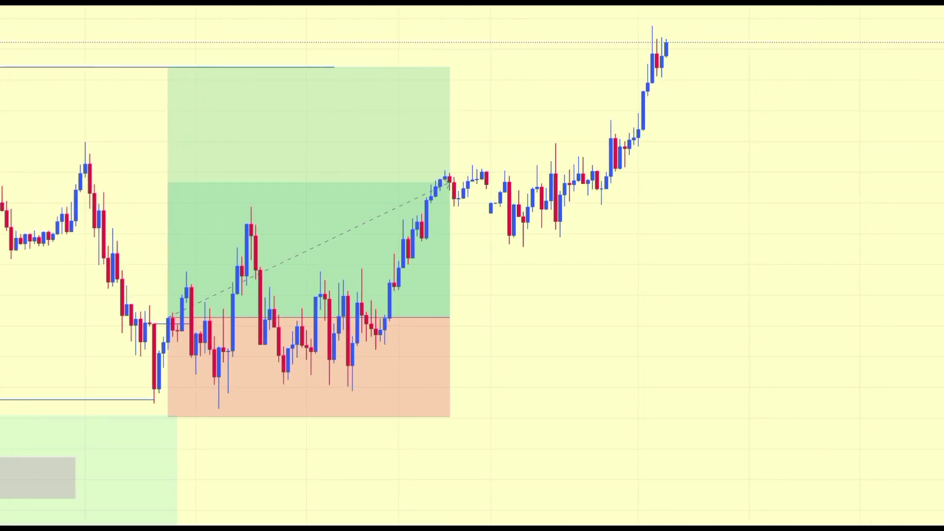
left_click_drag(449, 317, 648, 316)
left_click(752, 307)
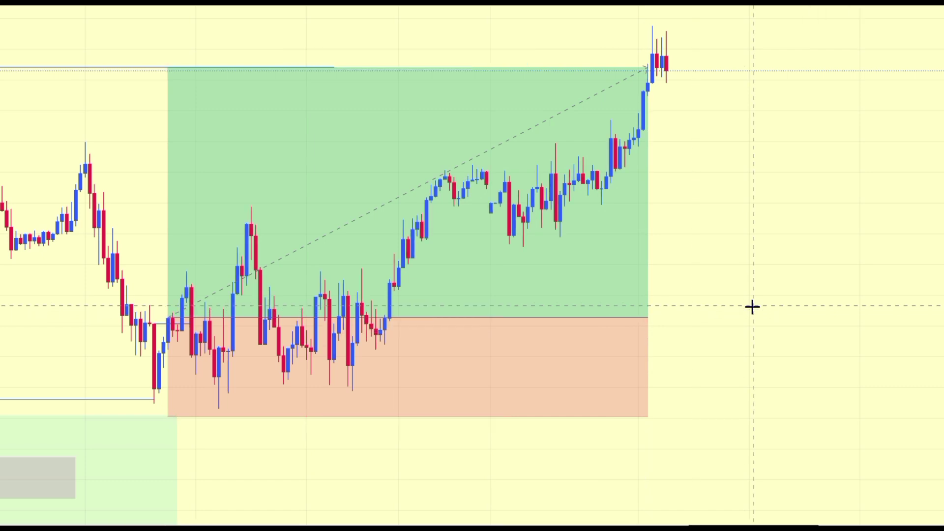
Tighten the long position's stop slightly to a distance of 0.317.
left_click_drag(753, 307, 918, 307)
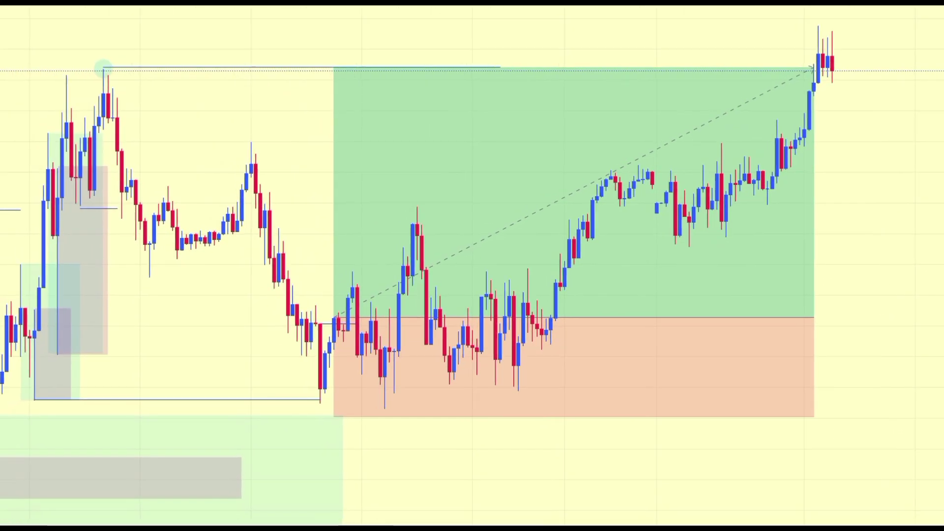
left_click(549, 386)
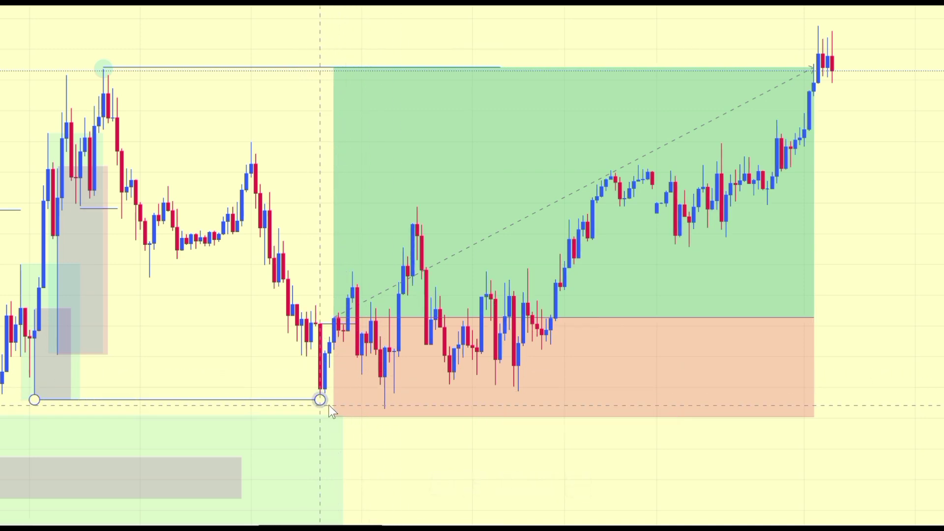
mouse_move(334, 419)
left_mouse_down()
mouse_move(335, 402)
mouse_move(336, 416)
left_mouse_up()
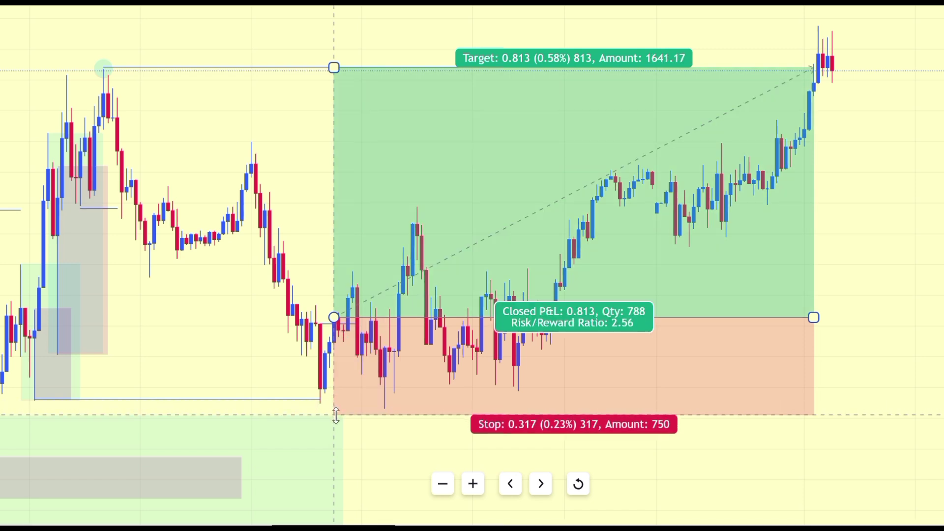
left_click(251, 363)
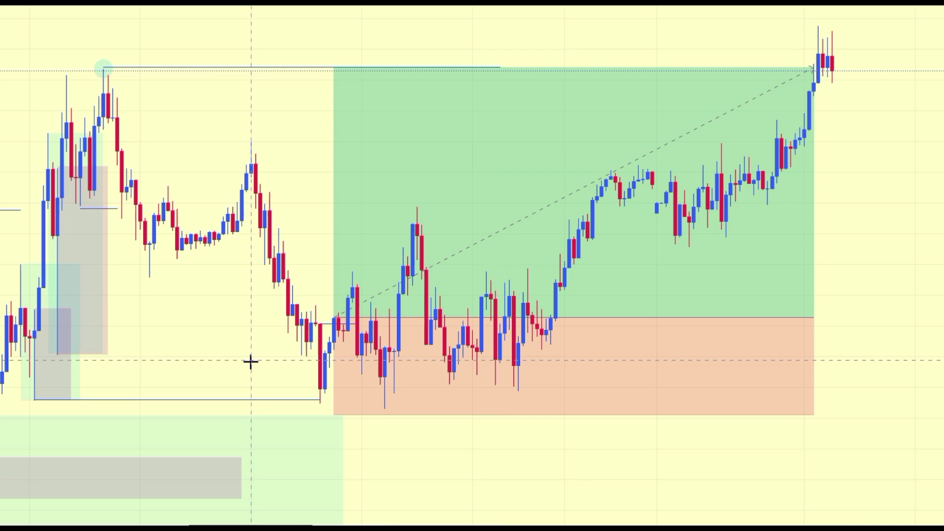
left_click_drag(250, 362, 323, 353)
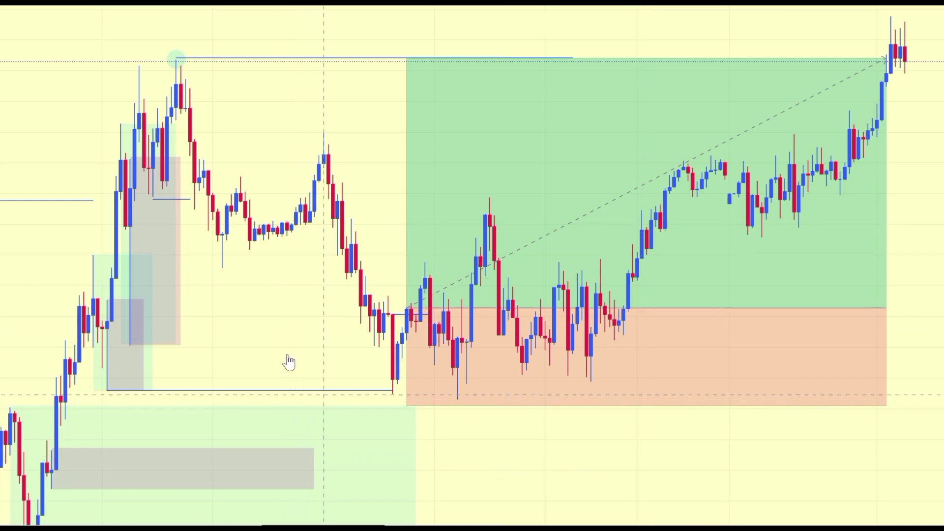
left_click(186, 200)
left_click(310, 390)
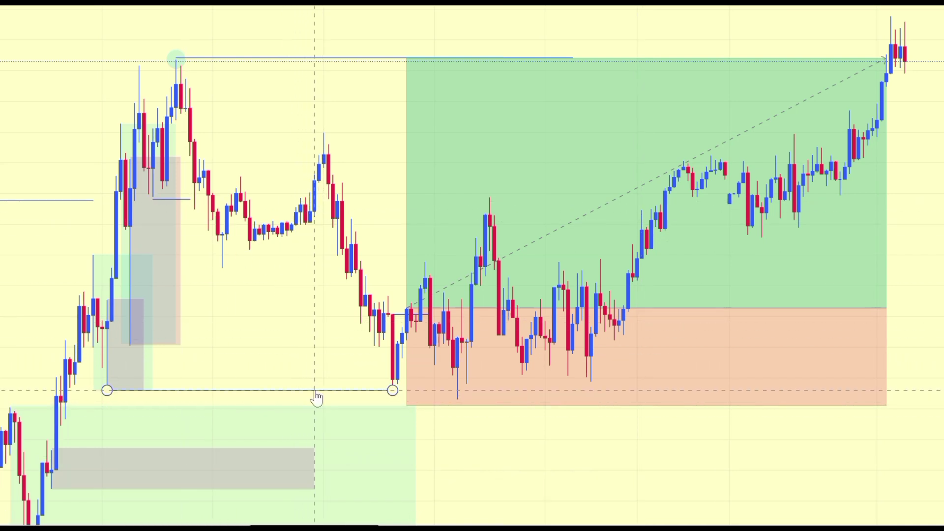
left_click(307, 349)
scroll(306, 352, "down", 3)
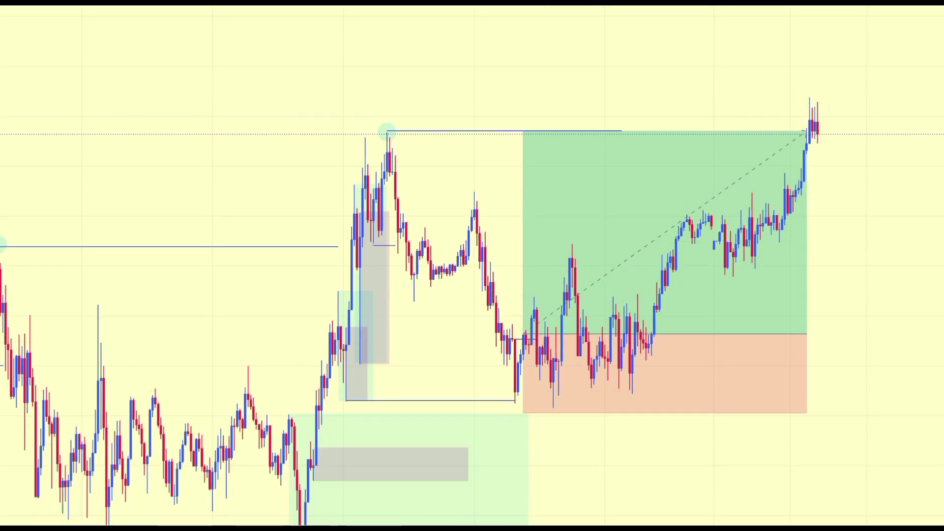